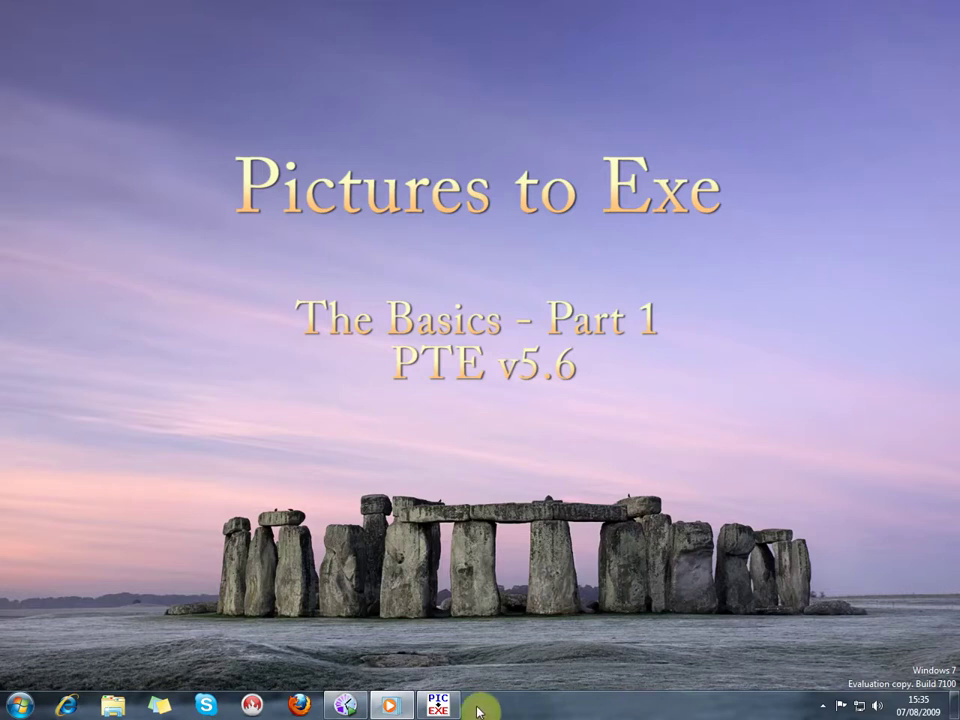
Step: Launch PicturesToExe Deluxe 5.6 on a new, empty Project1
left_click(437, 707)
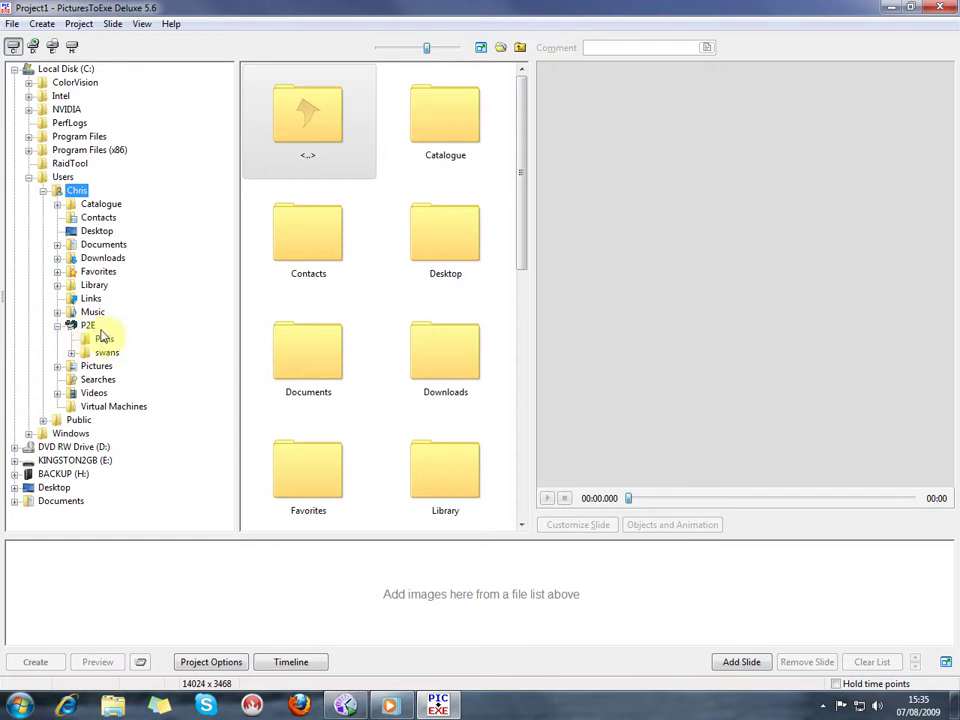
Step: Show the Paris folder's photos in a widened file list with larger thumbnails, previewing _IGP1736.jpg
left_click(88, 342)
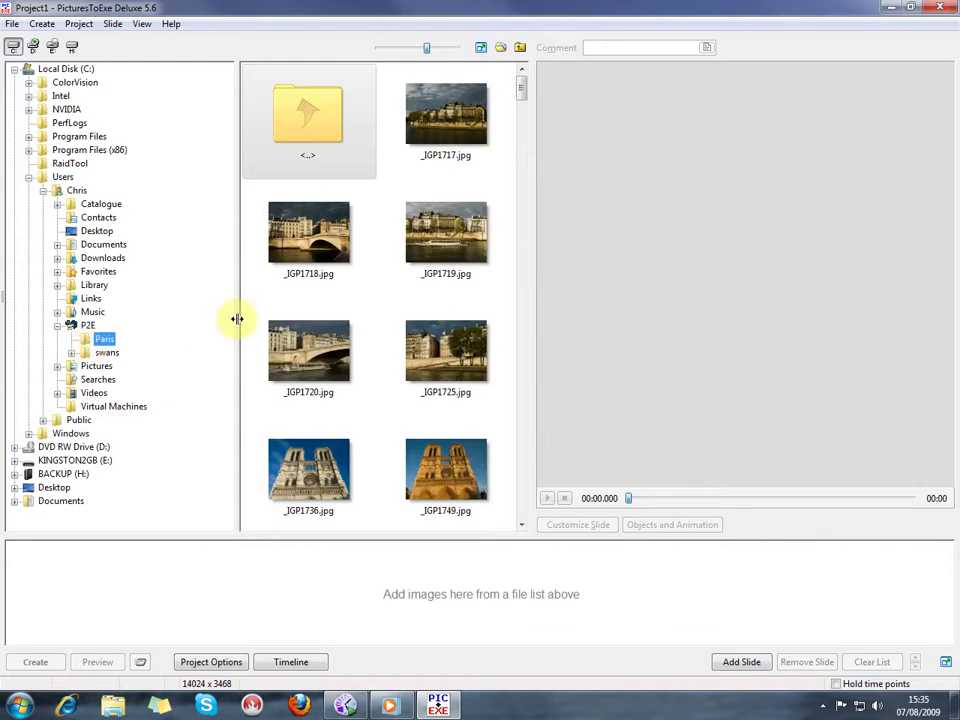
left_click_drag(234, 319, 169, 340)
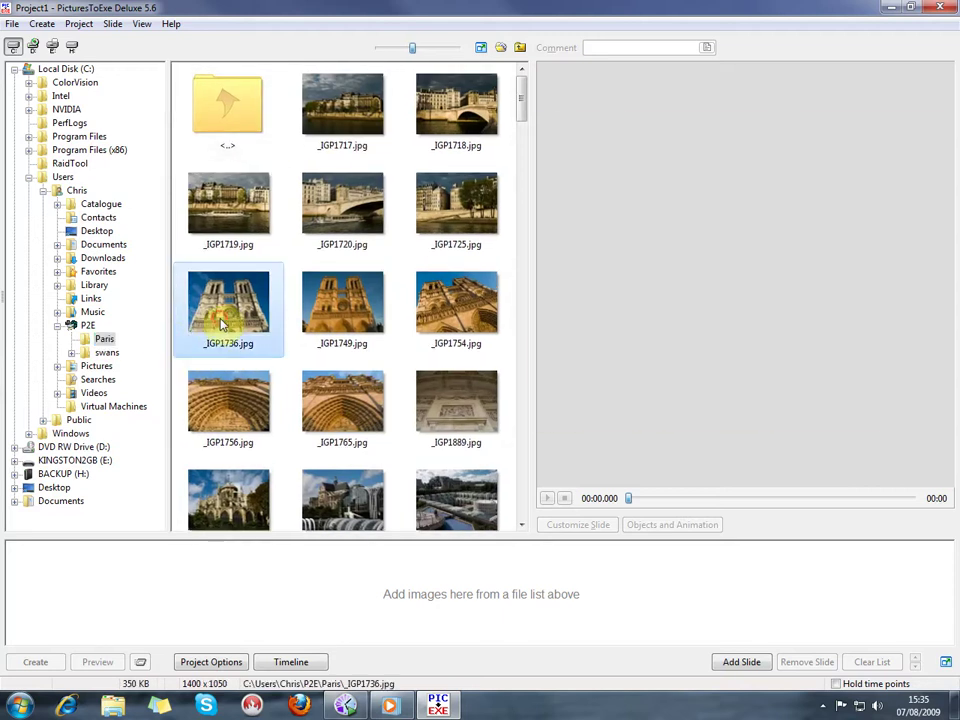
left_click(218, 318)
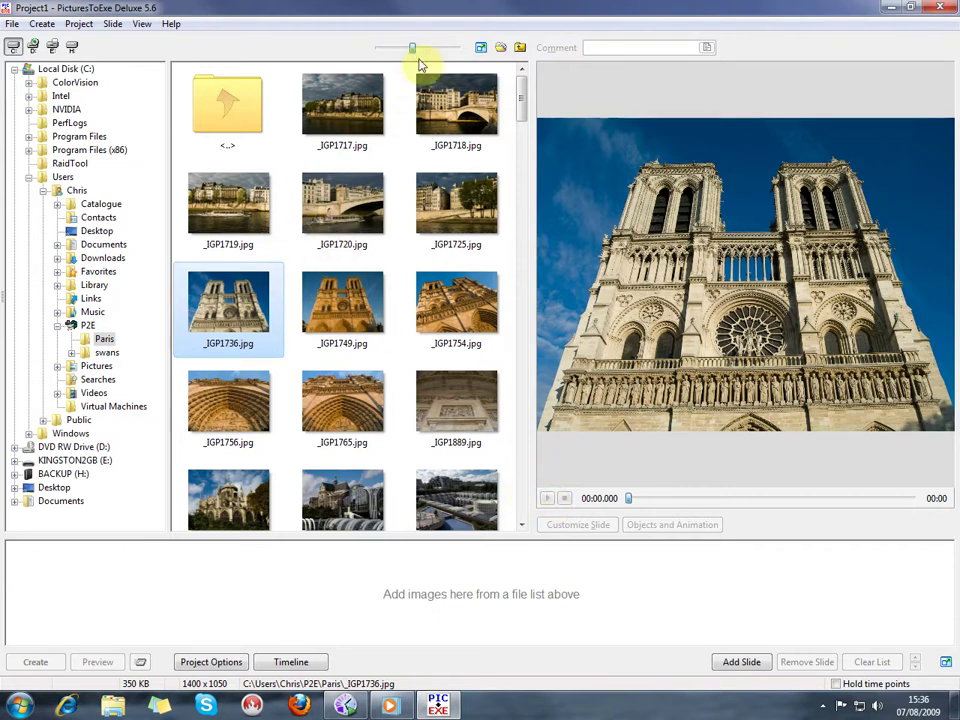
mouse_move(411, 47)
left_mouse_down()
mouse_move(447, 50)
mouse_move(418, 51)
left_mouse_up()
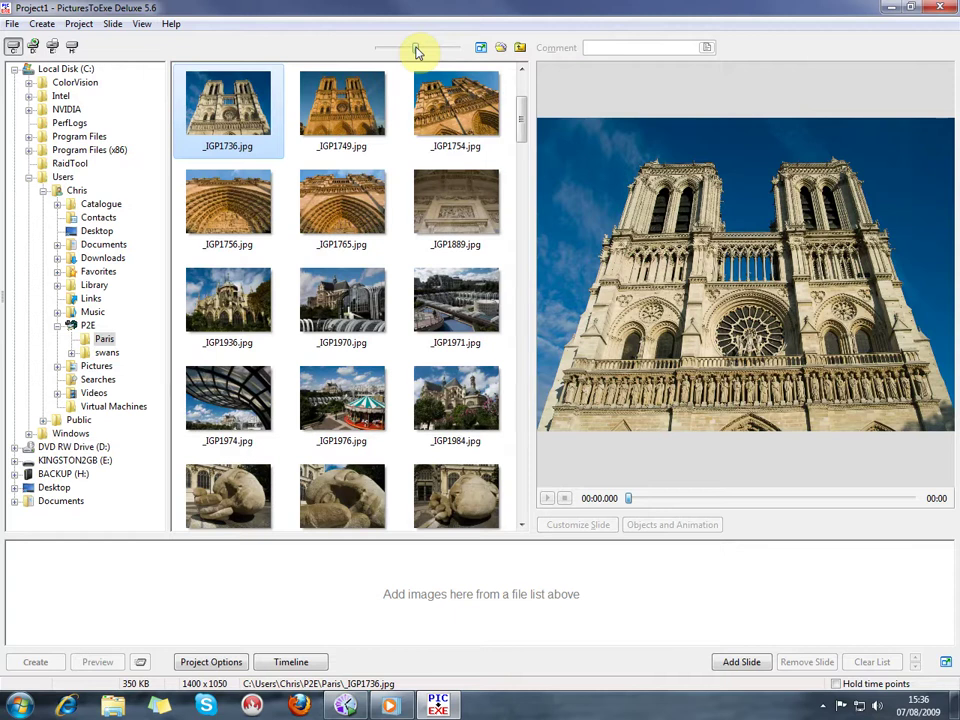
Step: Add _IGP1736, _IGP1749 and _IGP1974, then _IGP1974, _IGP1976 and _IGP1984 together as slides
left_click_drag(242, 124, 116, 598)
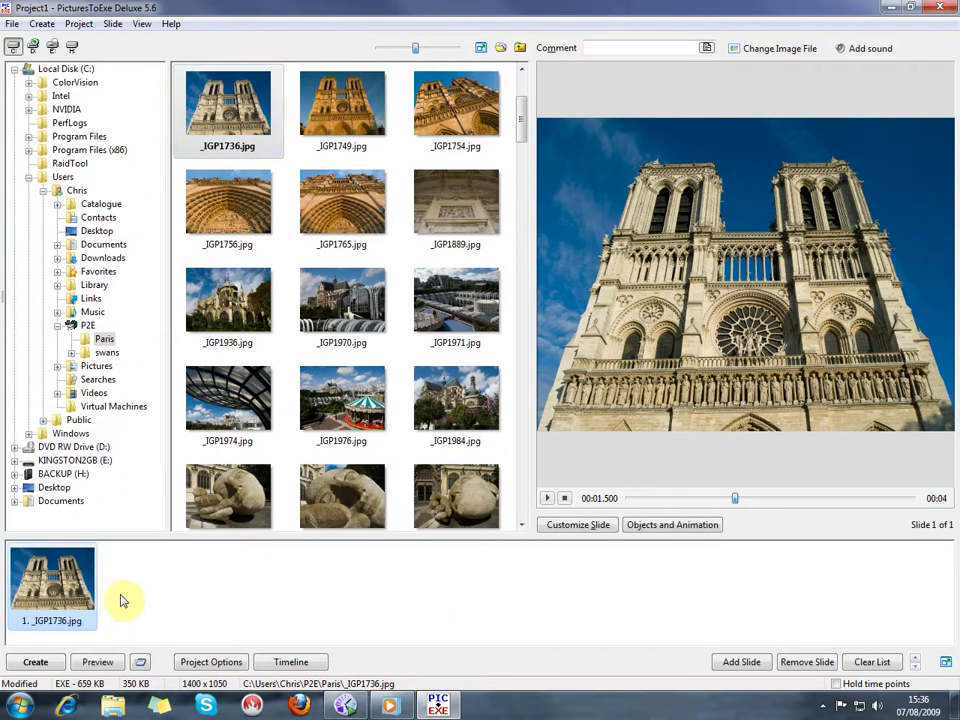
left_click(342, 108)
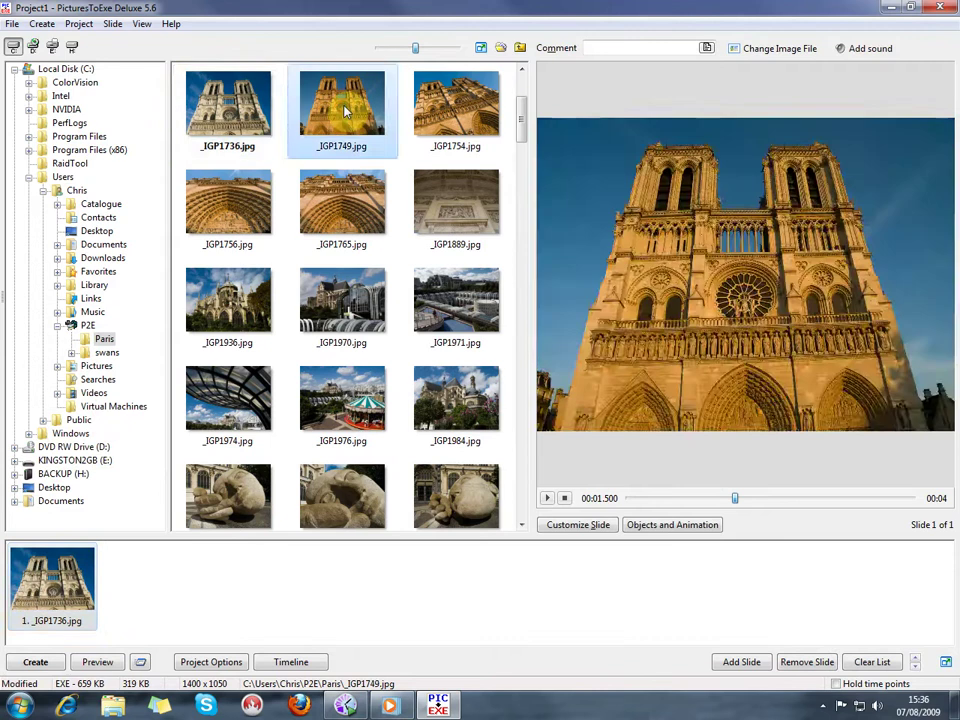
left_click_drag(343, 110, 170, 601)
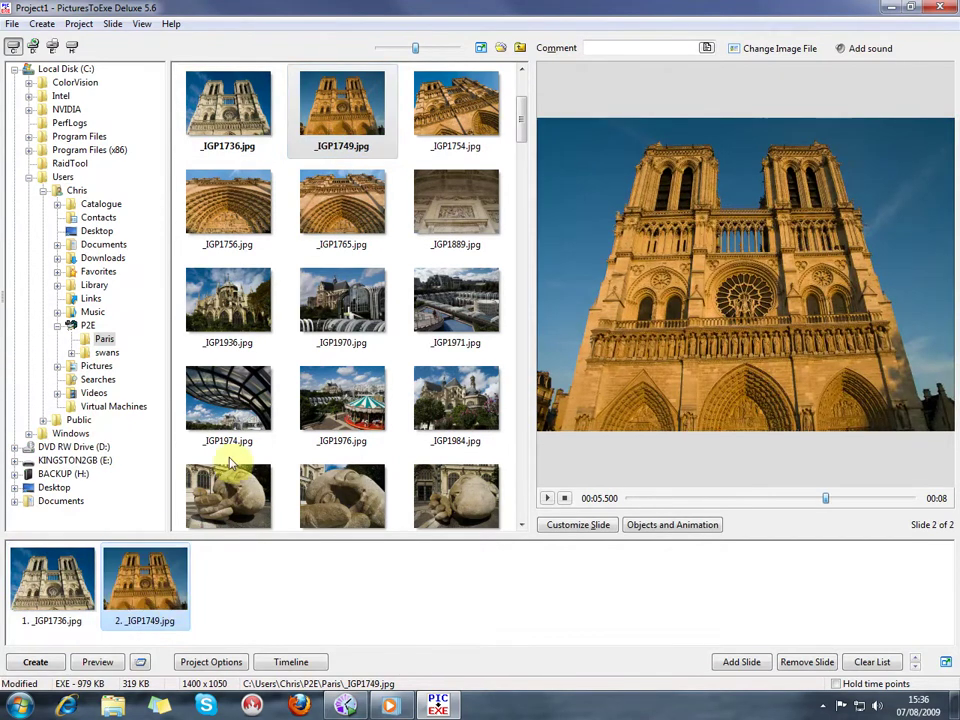
double_click(240, 398)
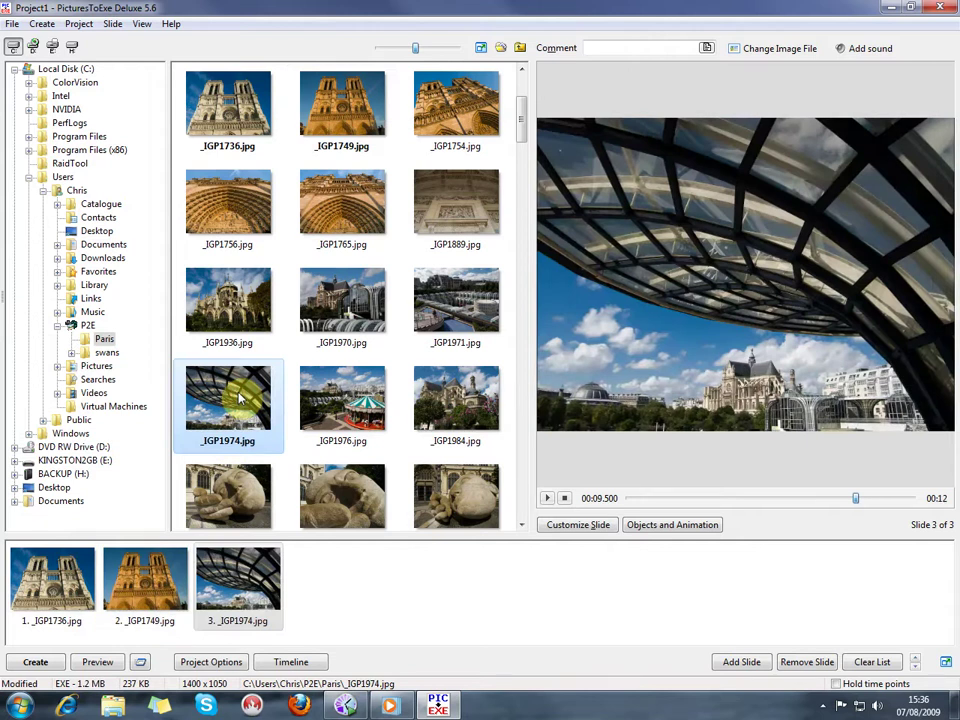
left_click(456, 411, "shift")
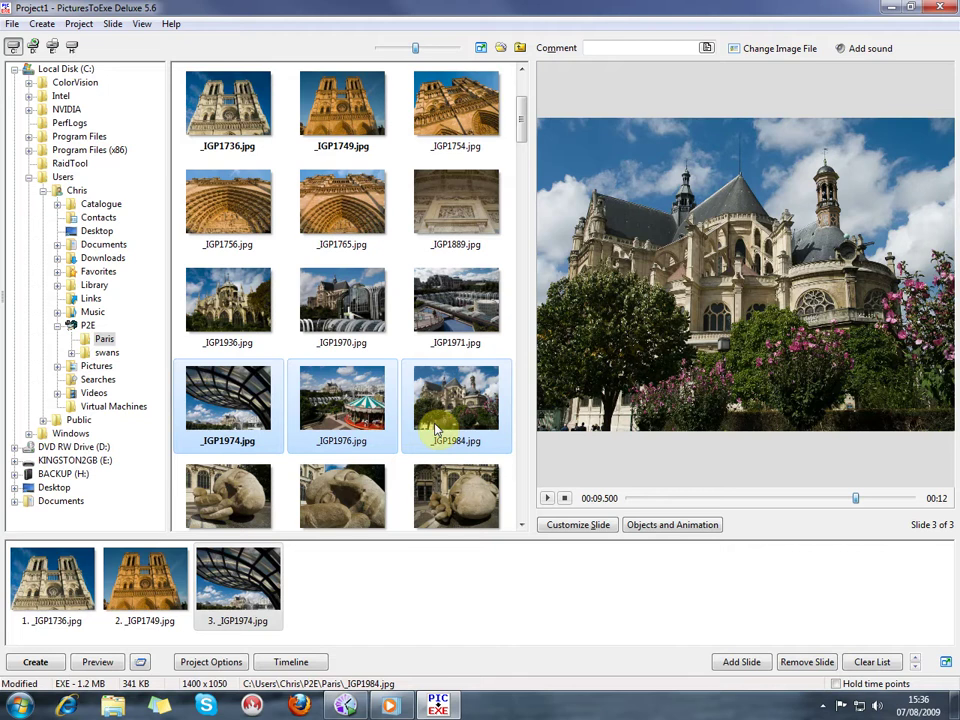
left_click_drag(435, 428, 476, 596)
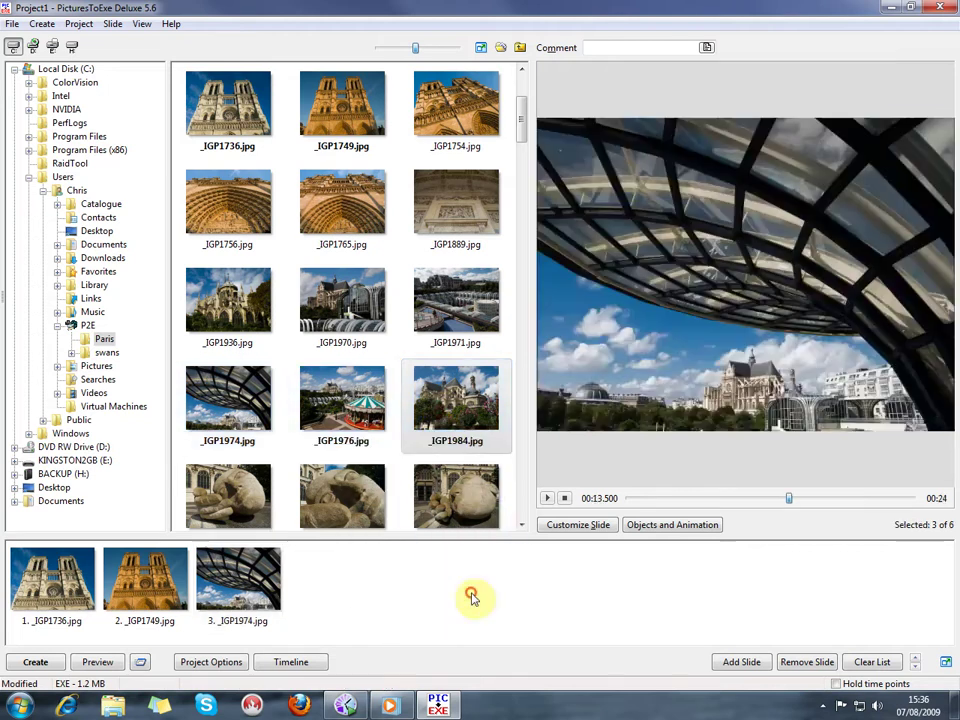
Step: Select all six slides in the slide list
left_click(45, 575, "shift")
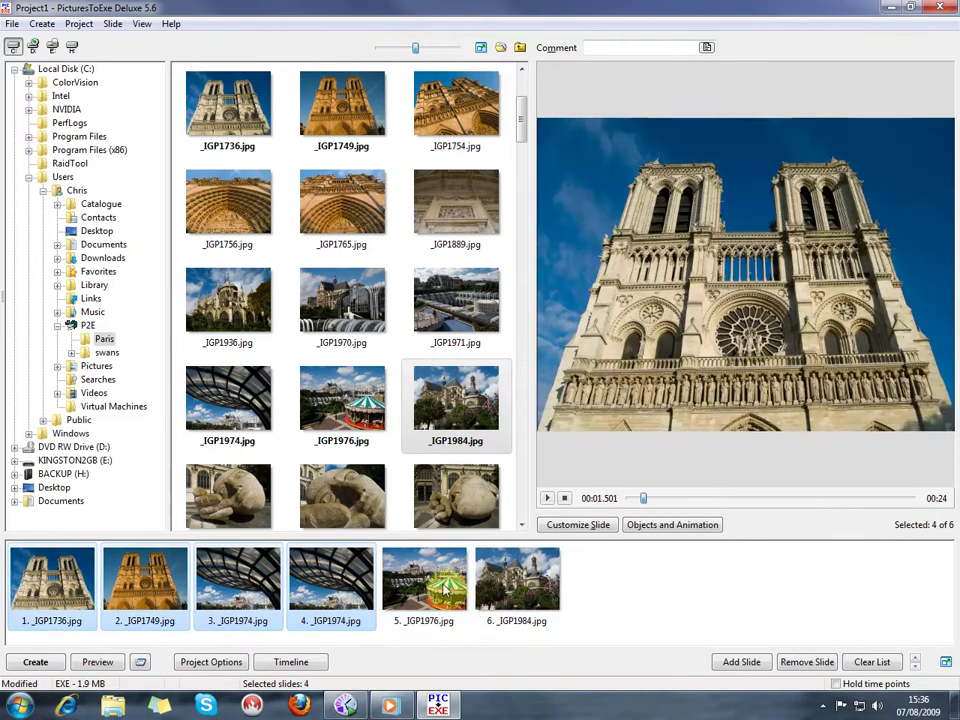
left_click(455, 590, "shift")
left_click(527, 594, "shift")
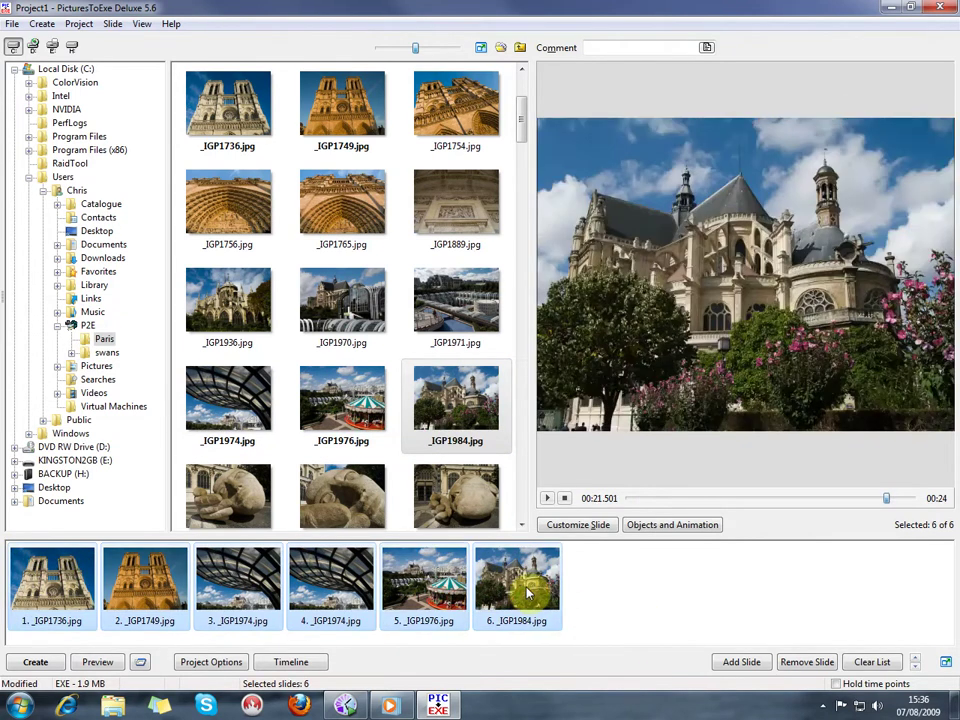
Step: Delete the six trial slides and add all 128 Paris photos as slides
key("Delete")
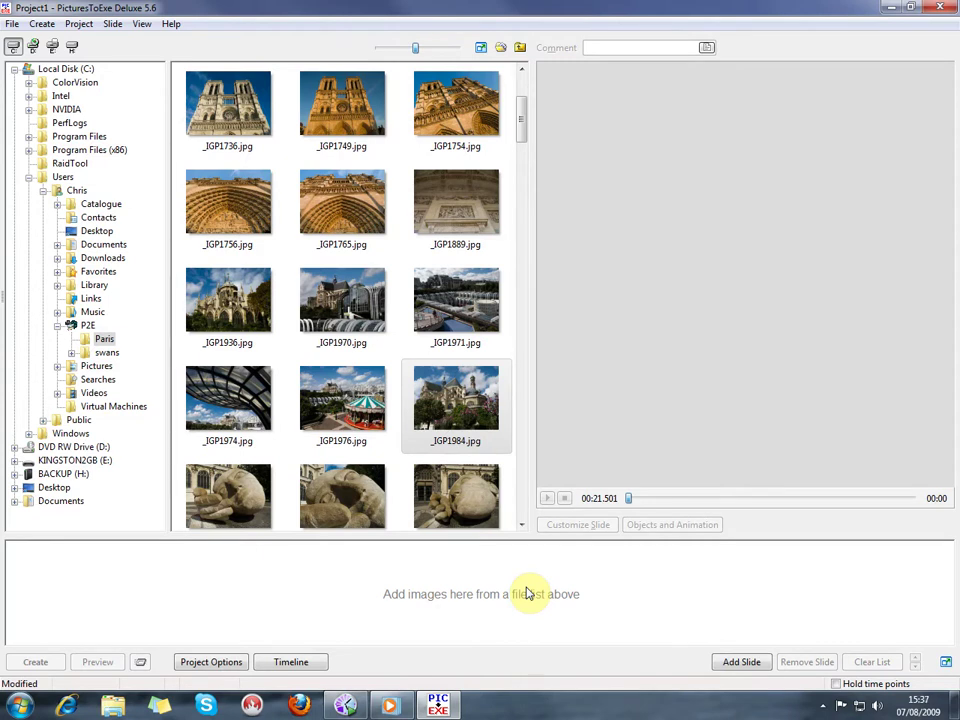
left_click_drag(528, 594, 528, 594)
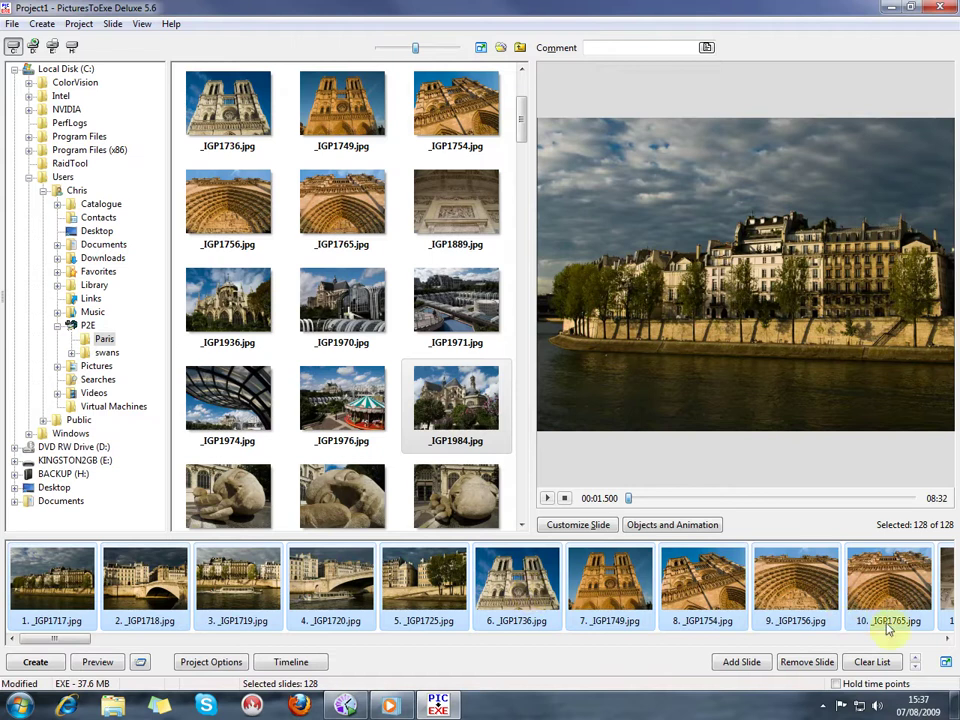
Step: In the full-window slide list, shrink thumbnails and move the black slide from 126 to position 1
left_click(945, 665)
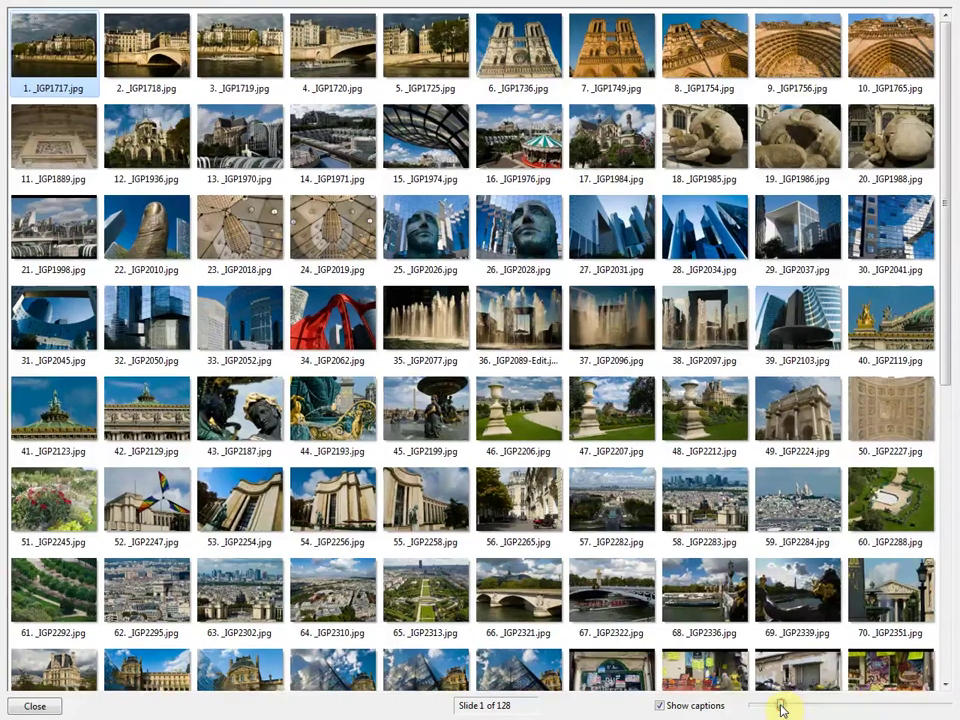
left_click_drag(784, 707, 767, 708)
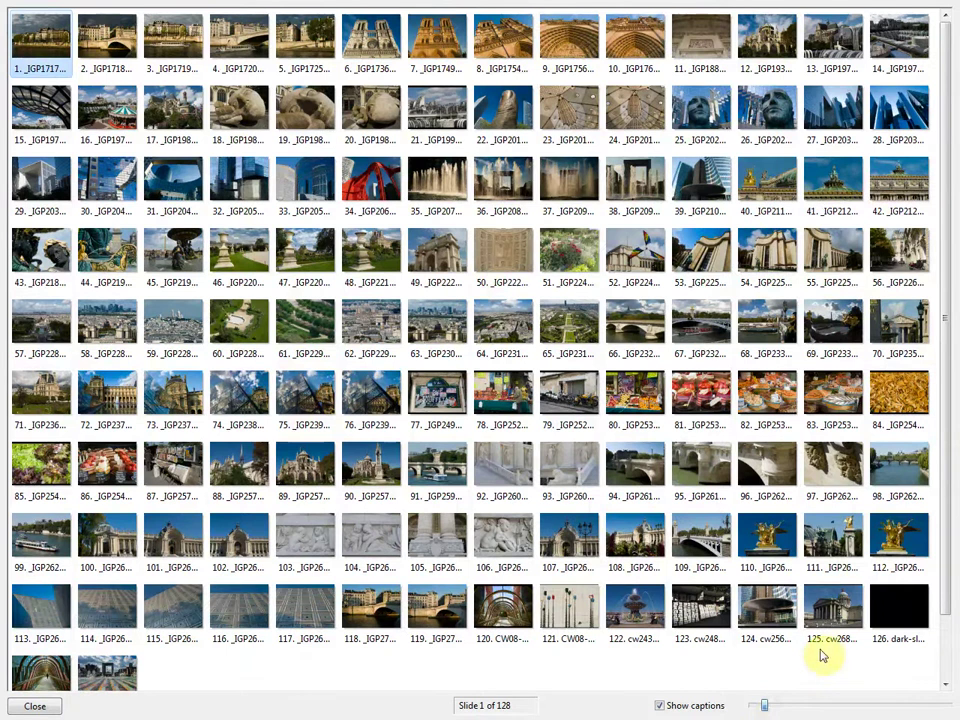
left_click_drag(888, 620, 36, 40)
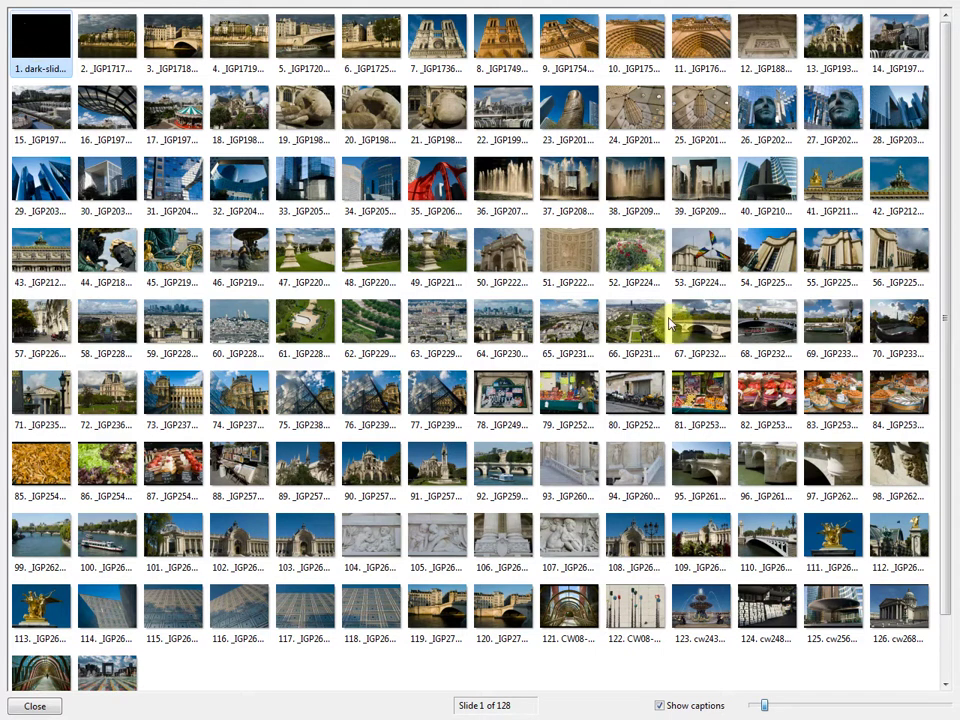
Step: Delete slide 51 and move slide 63 to between slides 59 and 60
left_click(572, 258)
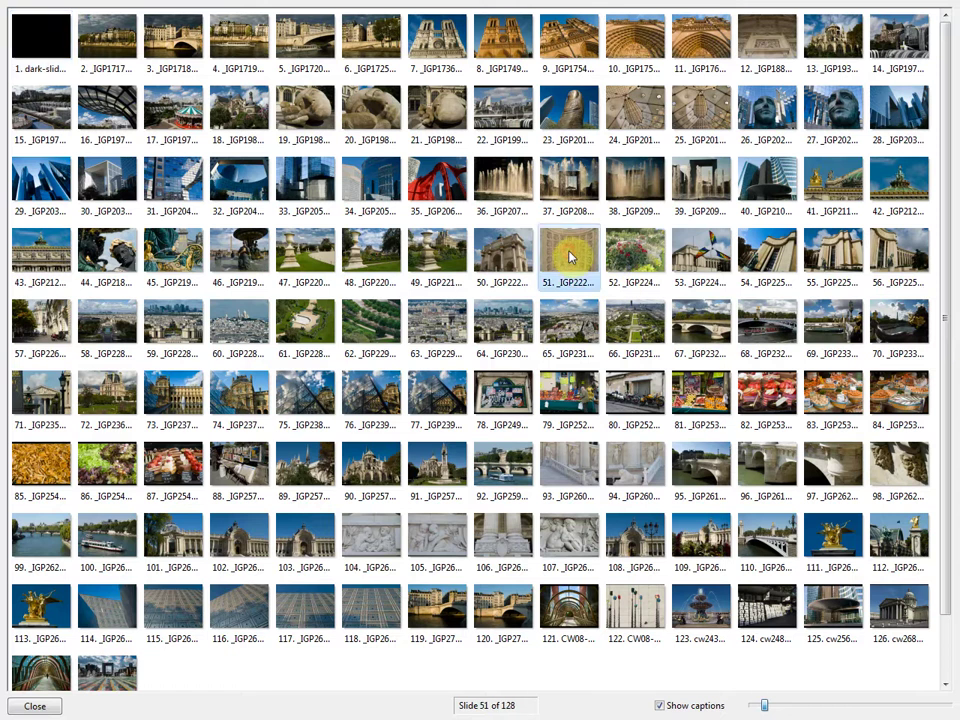
key("Delete")
key("Delete")
key("Delete")
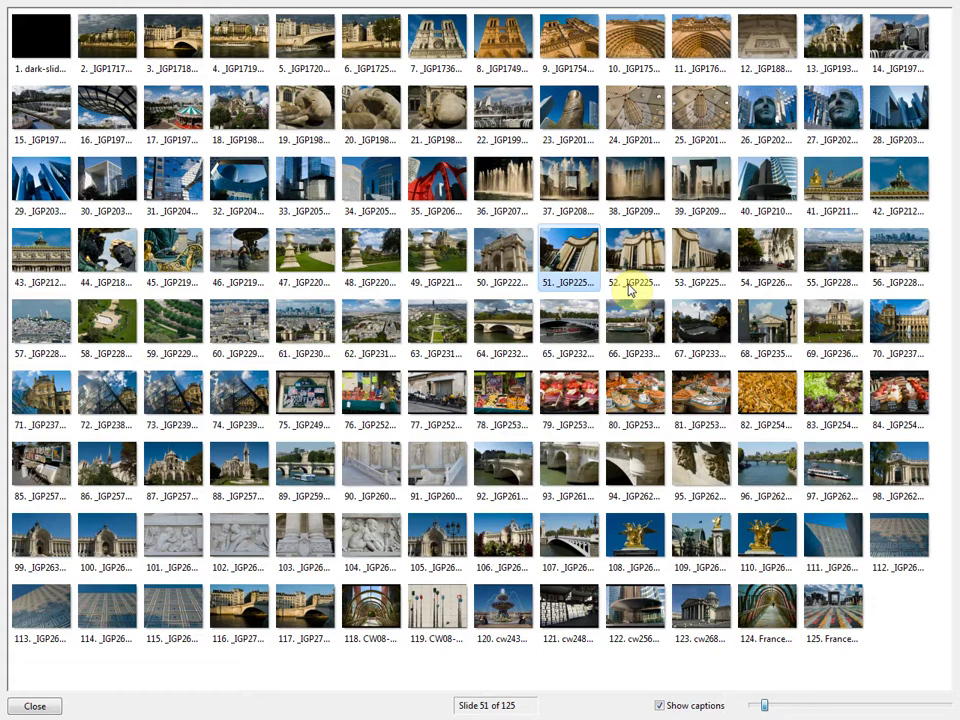
left_click_drag(438, 323, 230, 325)
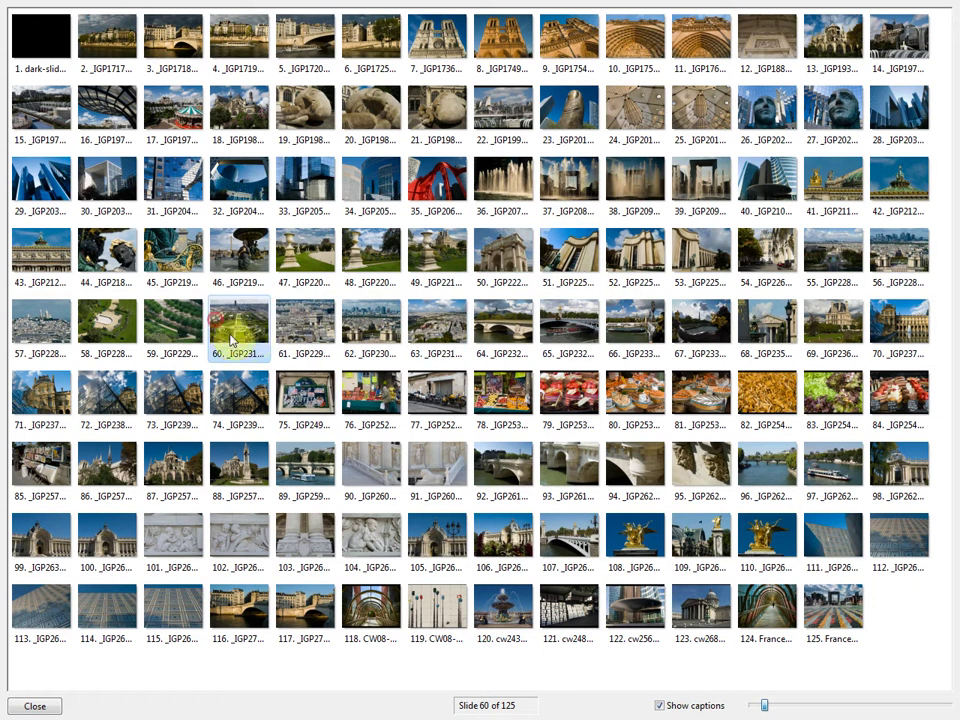
Step: Delete slides 61 through 125, leaving 60 slides
left_click(300, 337)
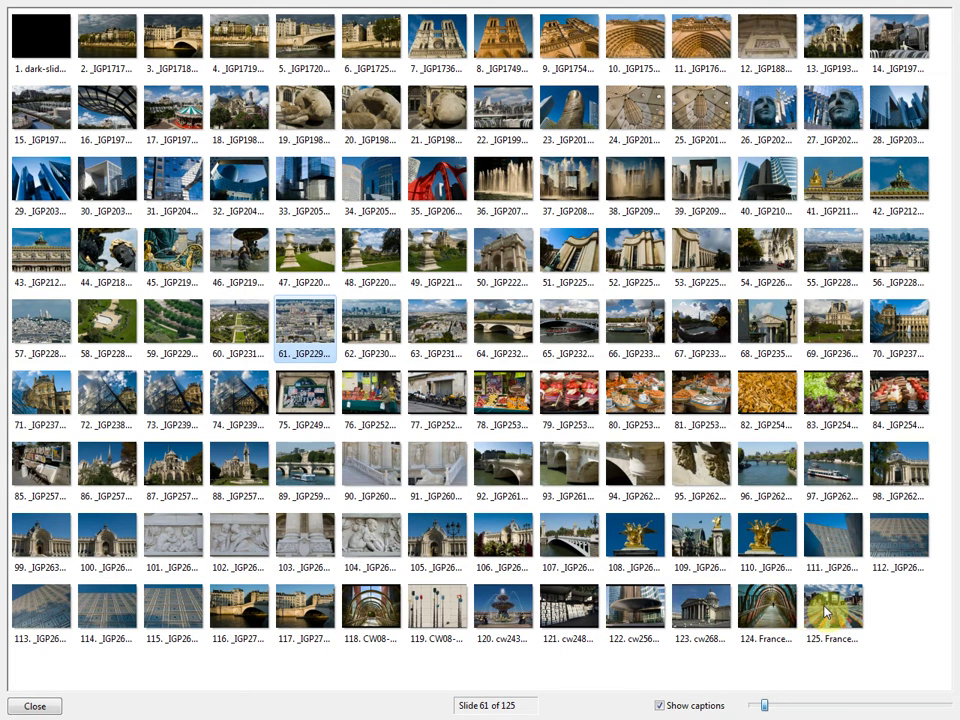
left_click(826, 612, "shift")
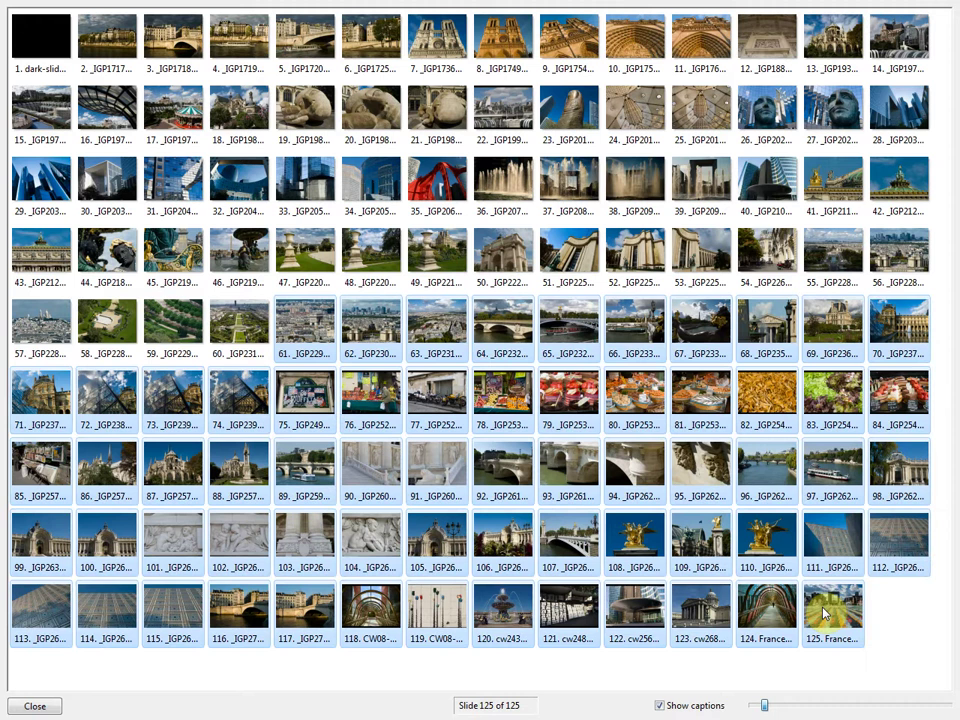
key("Delete")
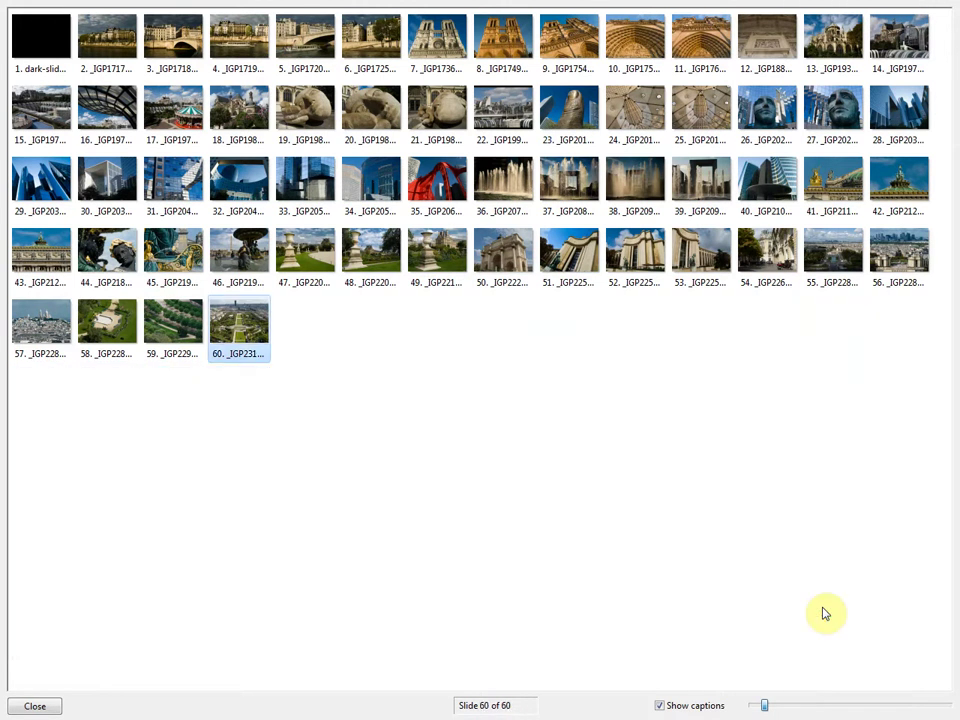
Step: Enlarge the slide thumbnails, hide file-name captions, and select slide 35, the red sculpture
left_click(490, 361)
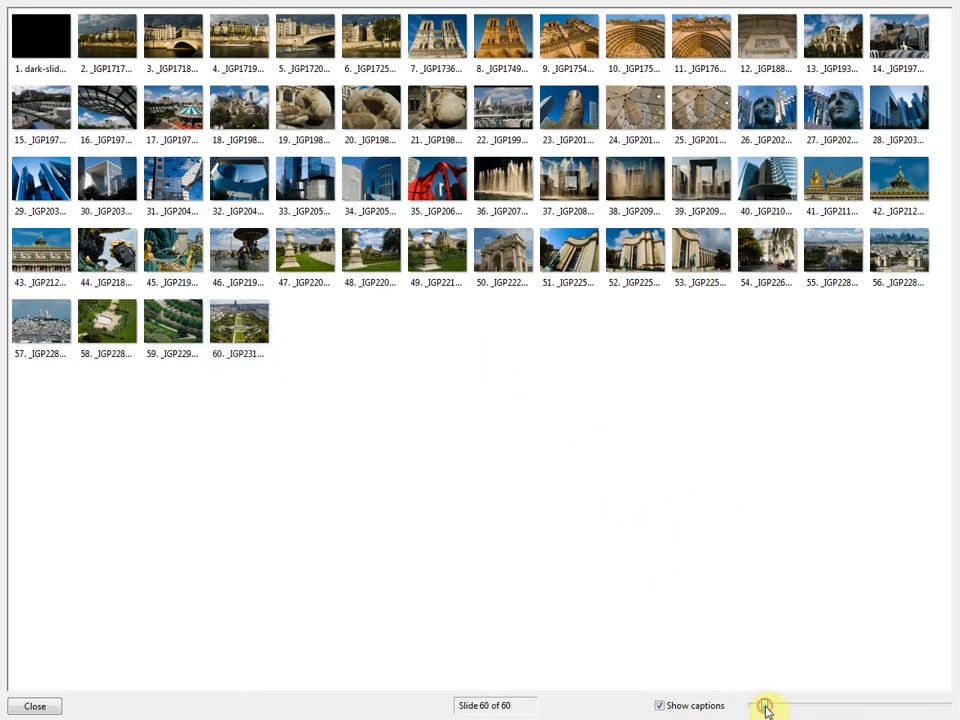
left_click_drag(765, 708, 779, 708)
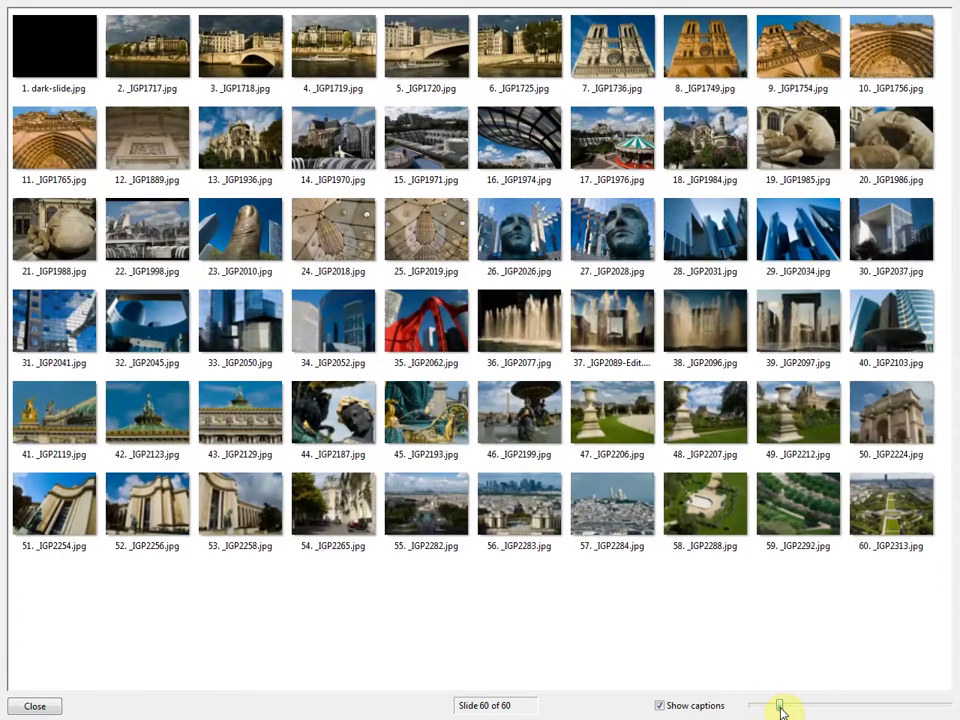
left_click_drag(781, 709, 783, 706)
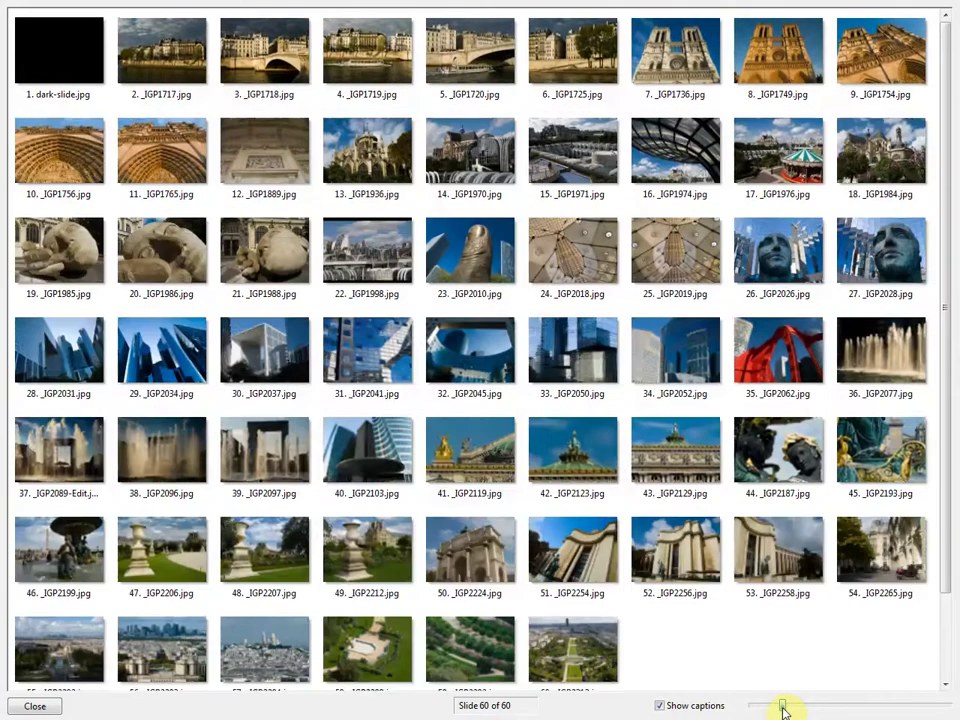
left_click(660, 706)
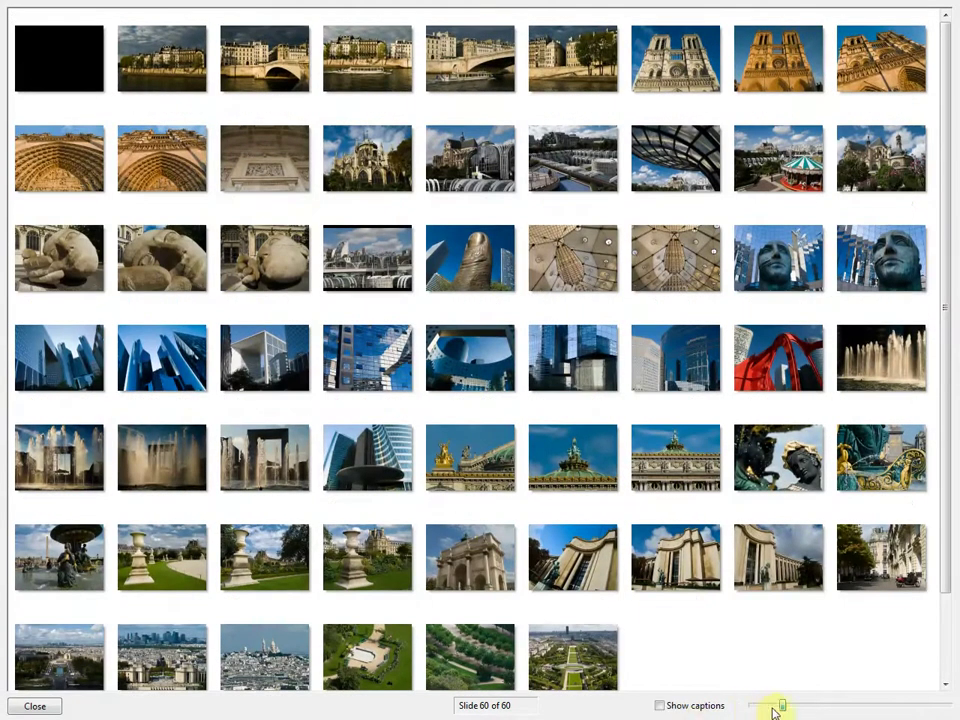
left_click_drag(781, 709, 800, 709)
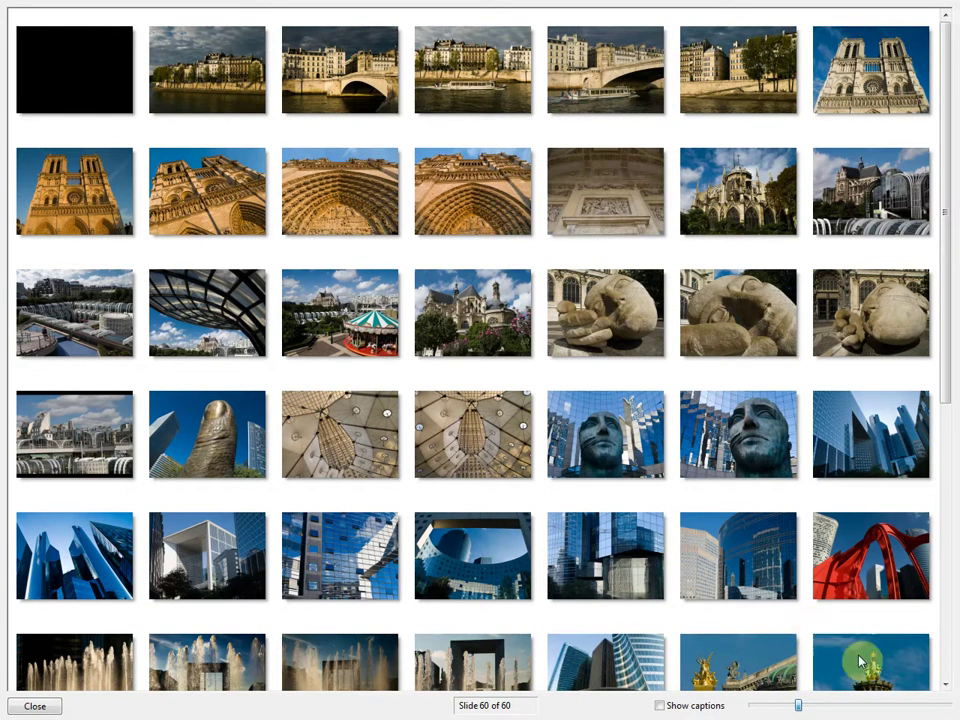
left_click(866, 578)
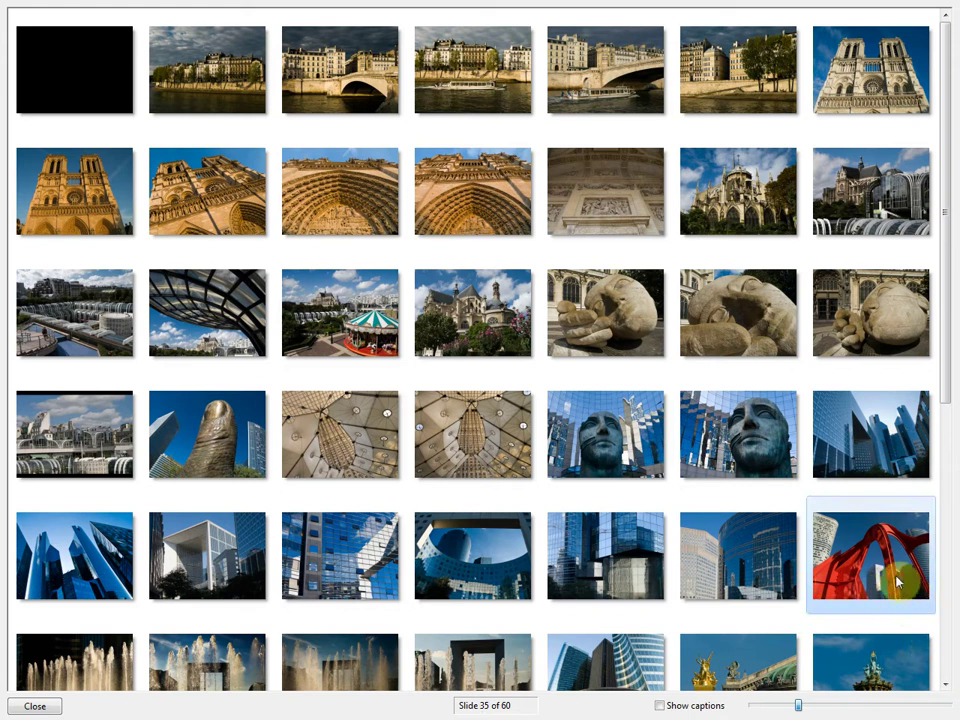
Step: Move the red sculpture slide from 35 to 24, right after the thumb sculpture
mouse_move(897, 583)
left_mouse_down()
mouse_move(349, 446)
mouse_move(321, 455)
left_mouse_up()
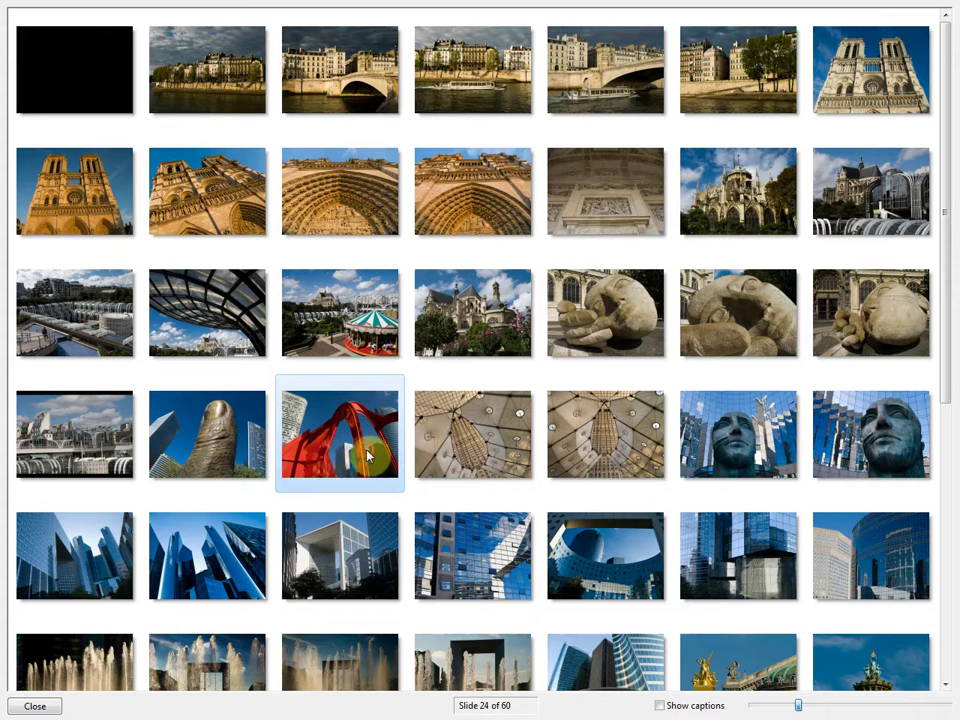
mouse_move(368, 456)
left_mouse_down()
mouse_move(321, 446)
mouse_move(235, 456)
left_mouse_up()
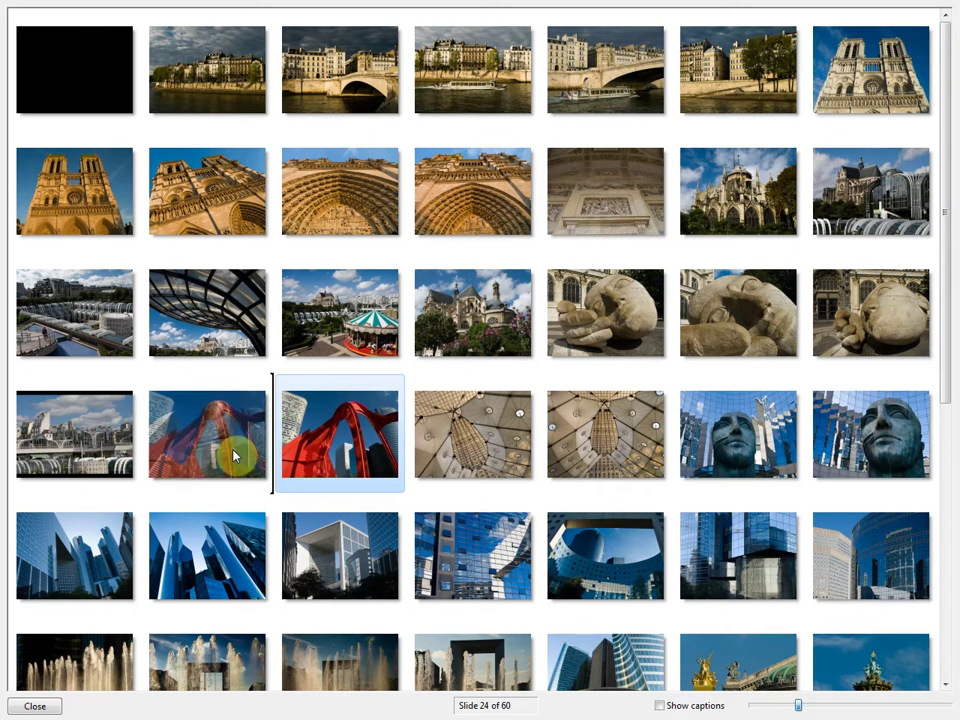
left_click_drag(235, 456, 235, 456)
left_click_drag(235, 456, 364, 454)
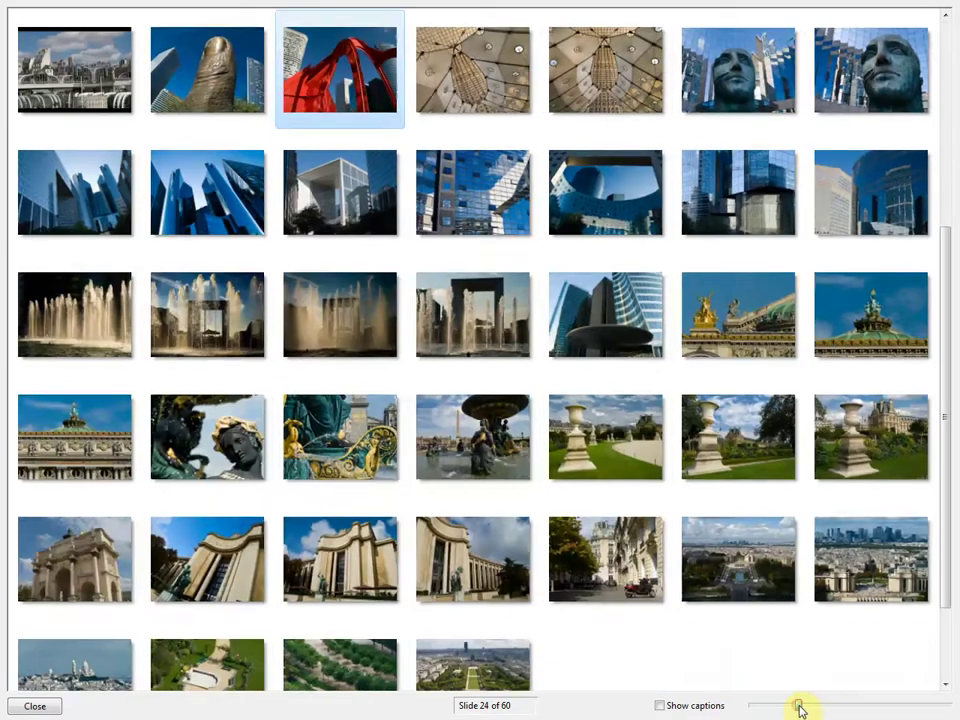
Step: Enlarge the slide thumbnails to four per row and scroll through the grid
scroll(797, 707, "down", 3)
left_click_drag(801, 708, 831, 703)
mouse_move(866, 185)
left_mouse_down()
mouse_move(825, 139)
mouse_move(658, 139)
mouse_move(619, 122)
mouse_move(606, 133)
left_mouse_up()
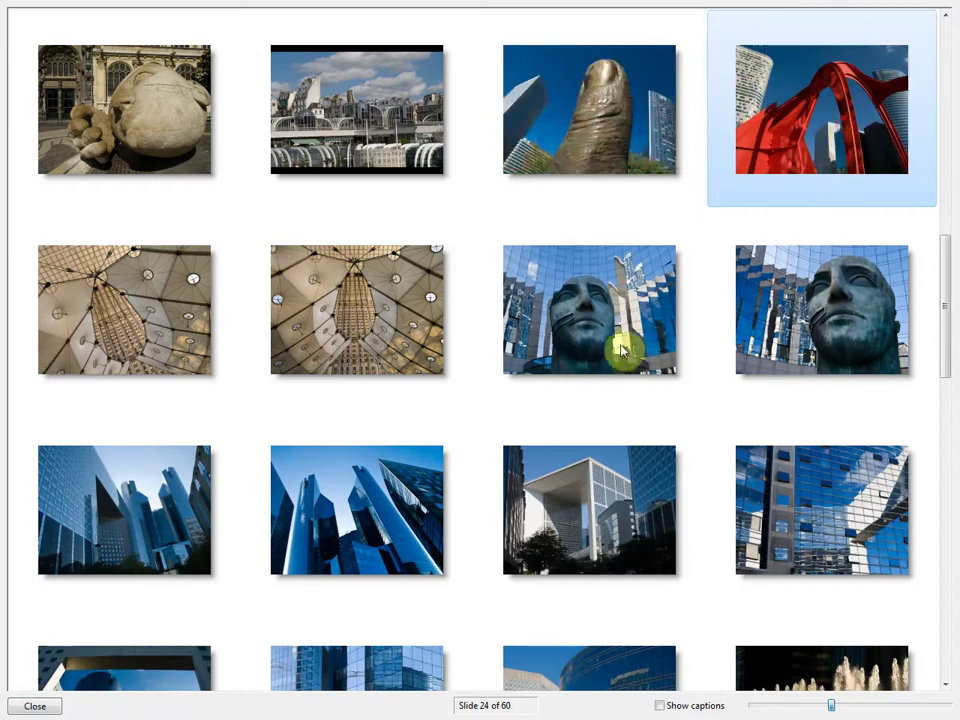
mouse_move(606, 332)
left_mouse_down()
mouse_move(467, 336)
mouse_move(372, 324)
mouse_move(372, 332)
mouse_move(519, 306)
mouse_move(604, 322)
left_mouse_up()
scroll(604, 322, "down", 12)
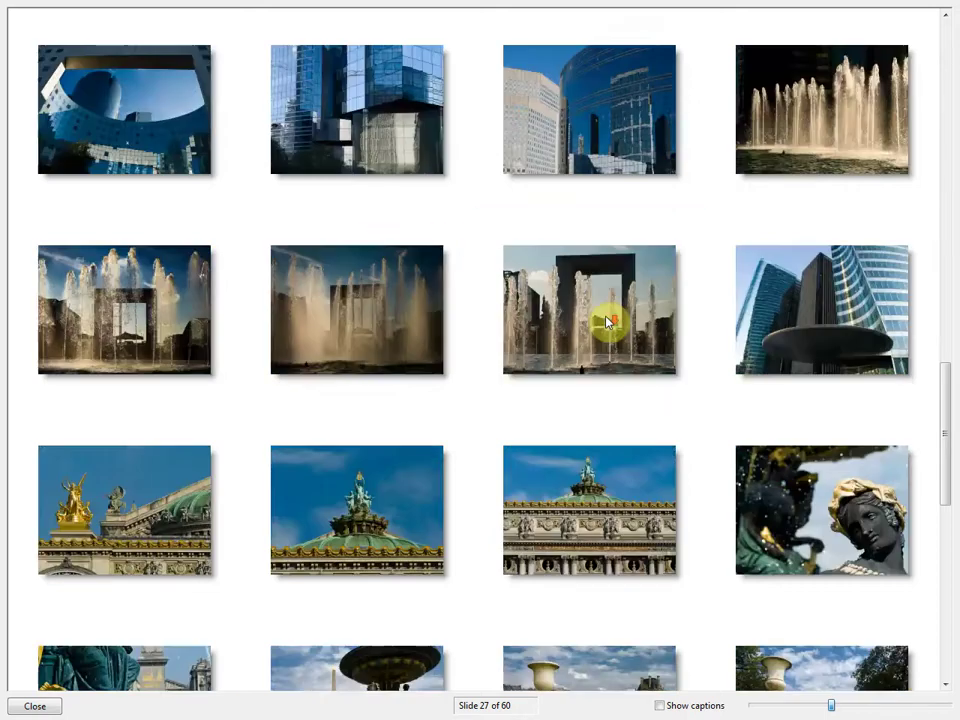
Step: Close the slide grid and select slide 22, _IGP1998.jpg, in the slide strip
left_click(40, 706)
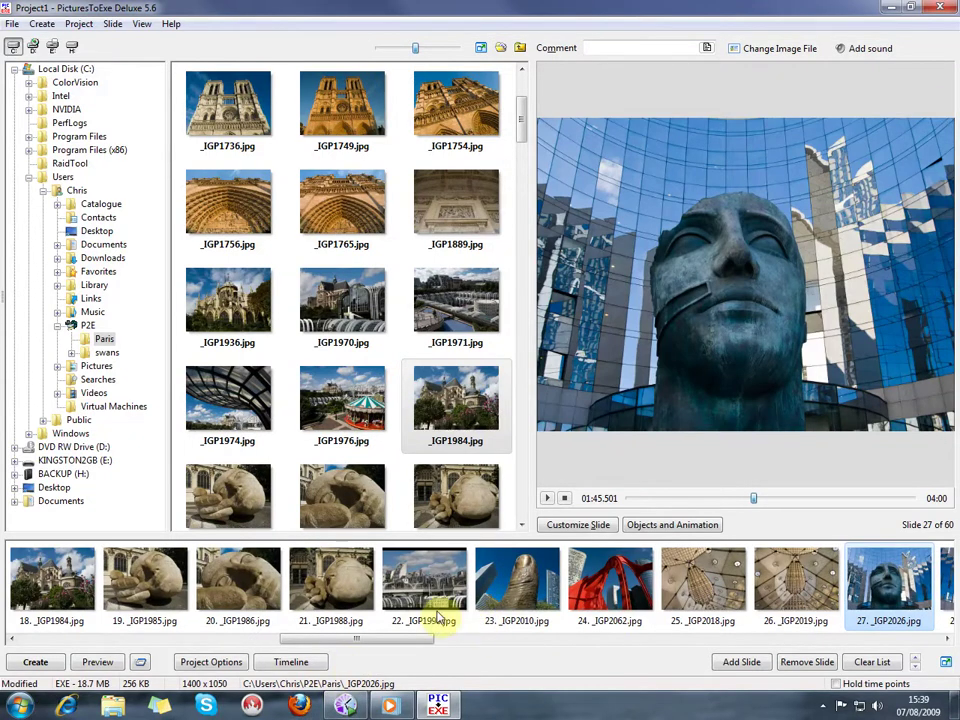
left_click(403, 590)
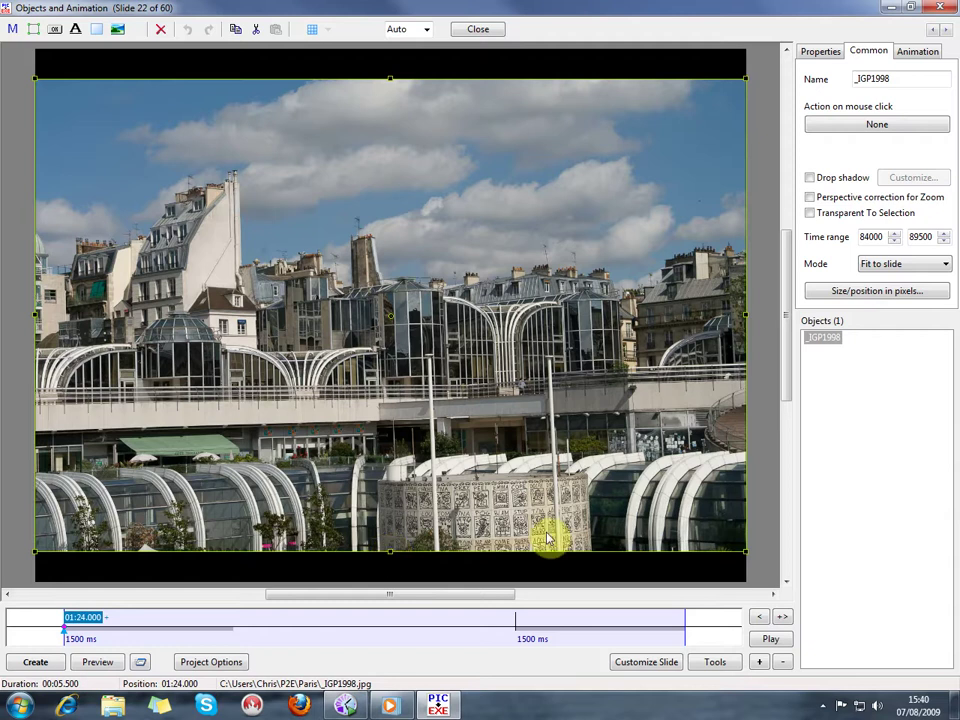
Step: Set slide 22's photo to Cover slide, view at 50% zoom, nudge it right, and close
left_click(945, 264)
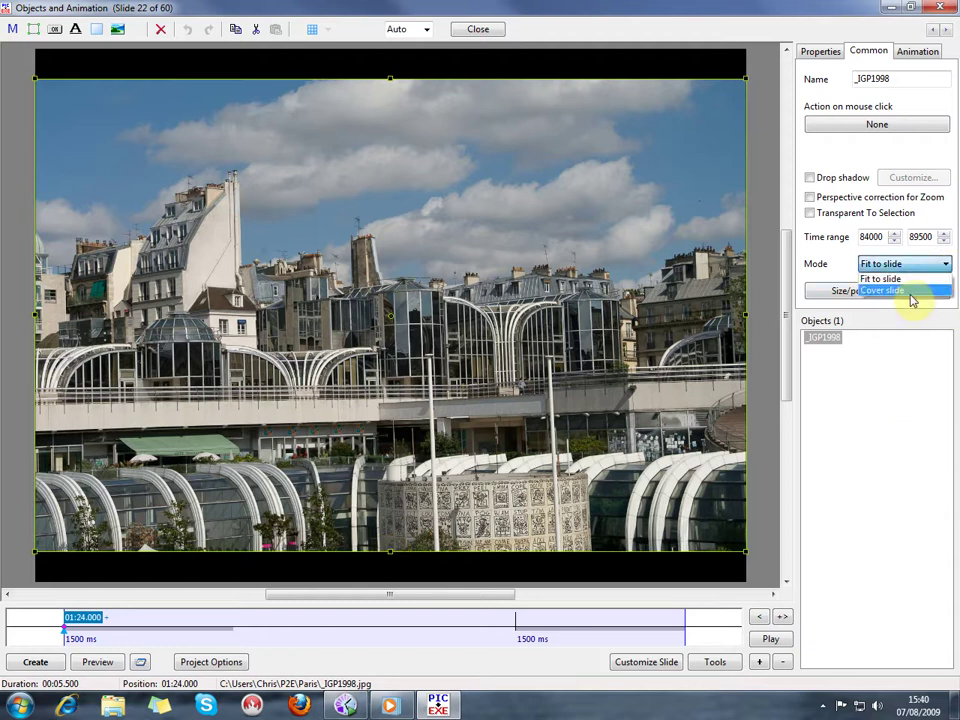
left_click(909, 292)
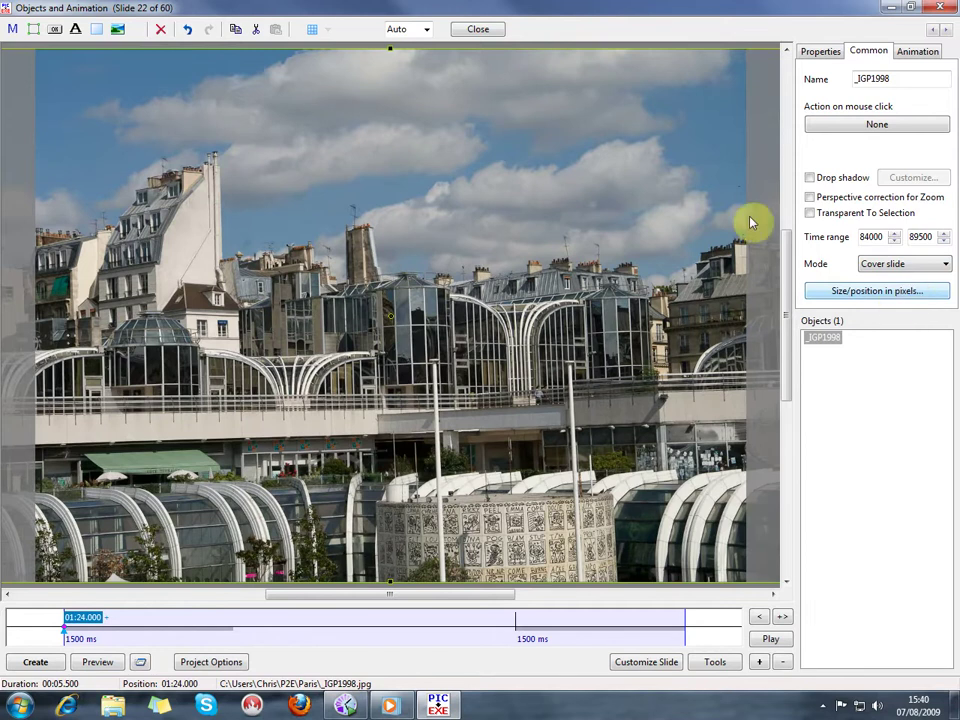
left_click(427, 30)
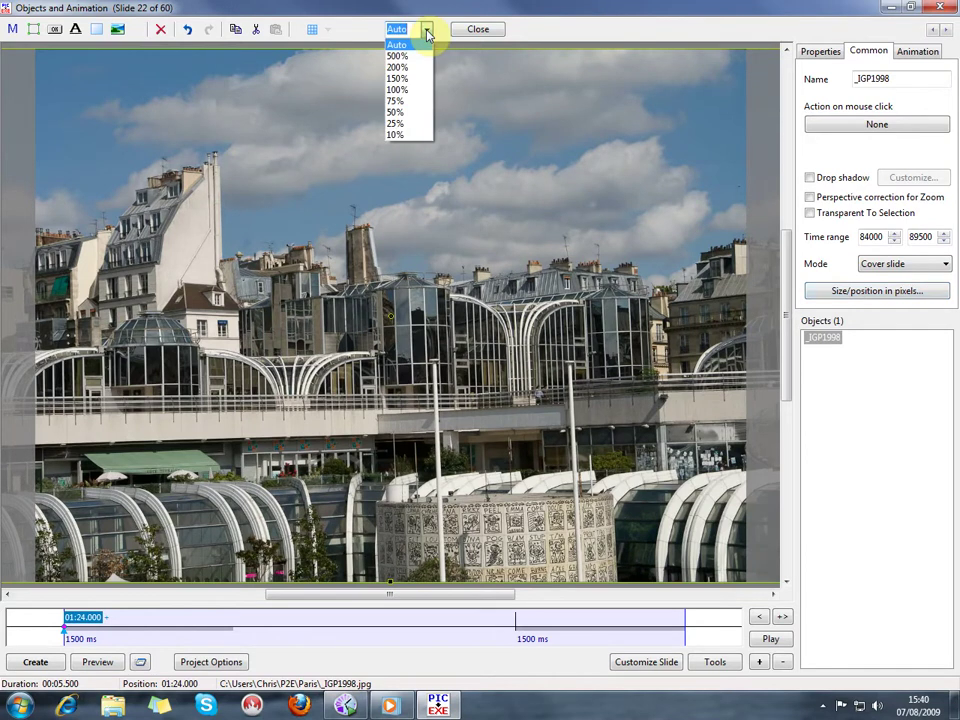
left_click(402, 112)
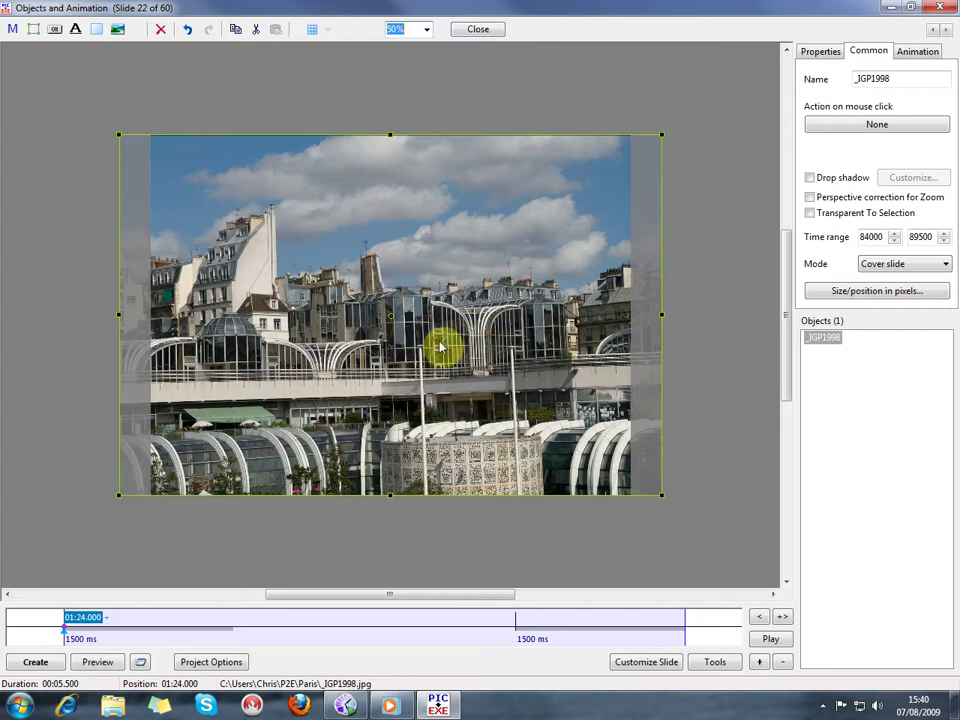
mouse_move(405, 343)
left_mouse_down()
mouse_move(425, 341)
mouse_move(377, 343)
mouse_move(414, 346)
left_mouse_up()
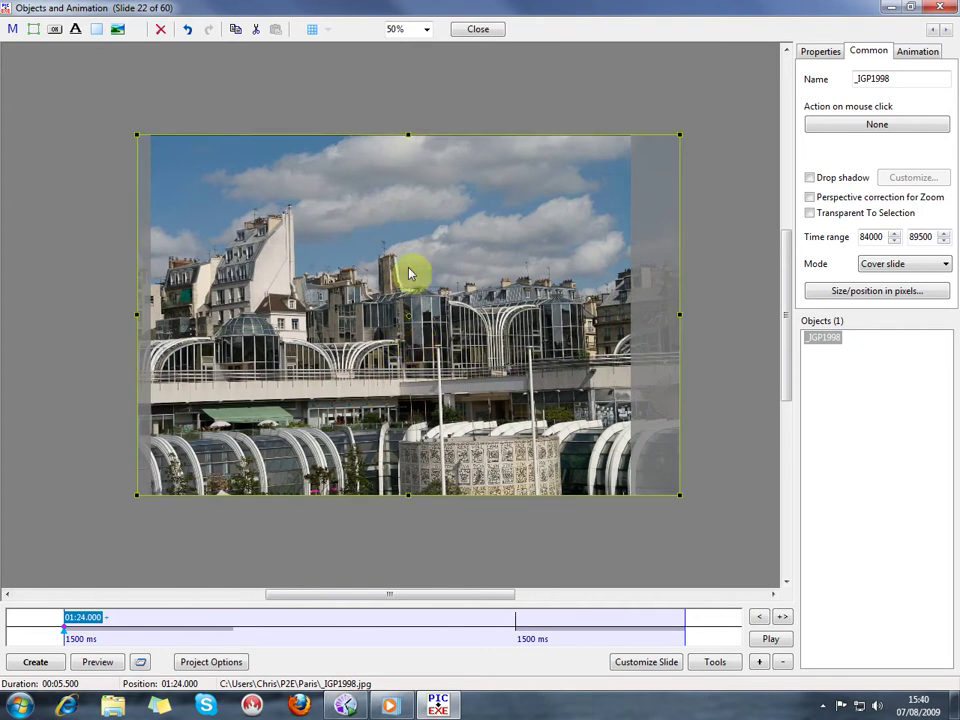
left_click(472, 30)
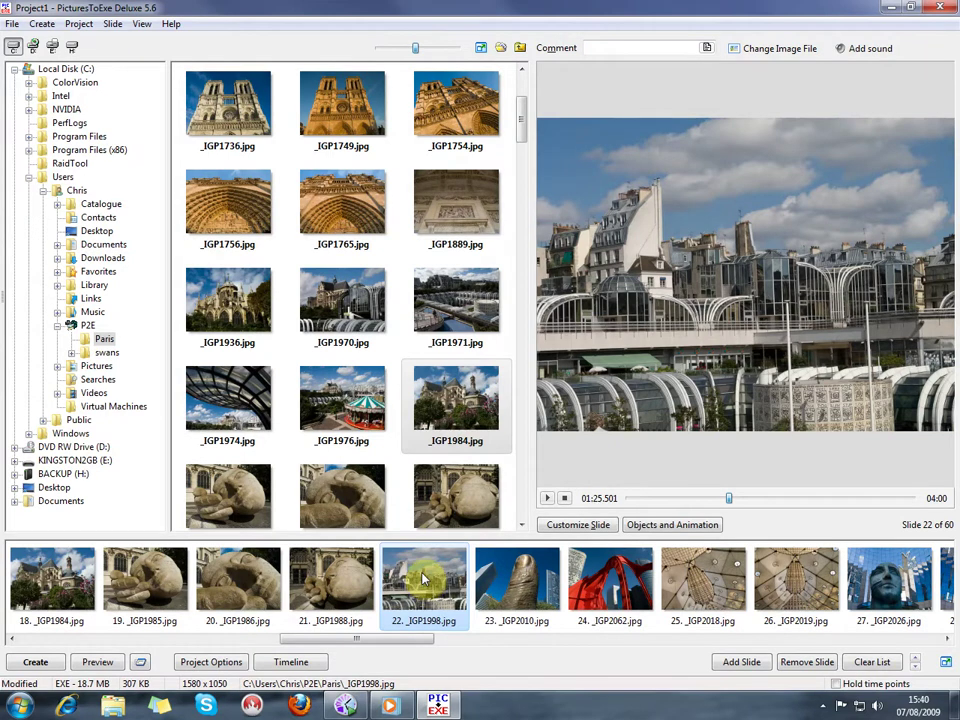
Step: In Project Options, set the slide time interval to 3 s and 500 ms
left_click(211, 662)
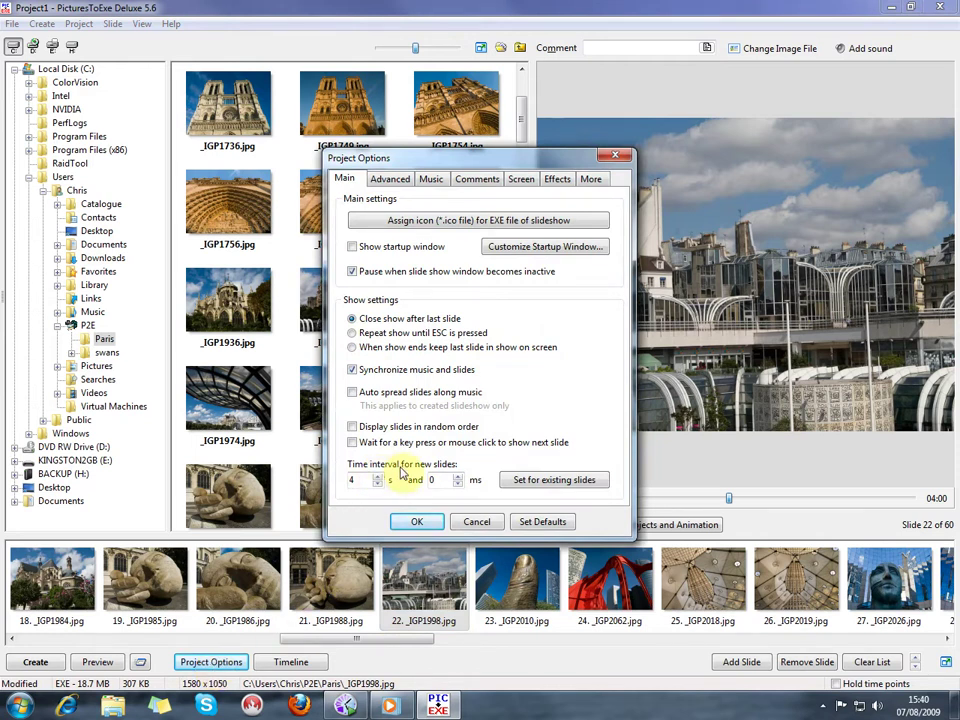
left_click_drag(360, 481, 340, 486)
type("3")
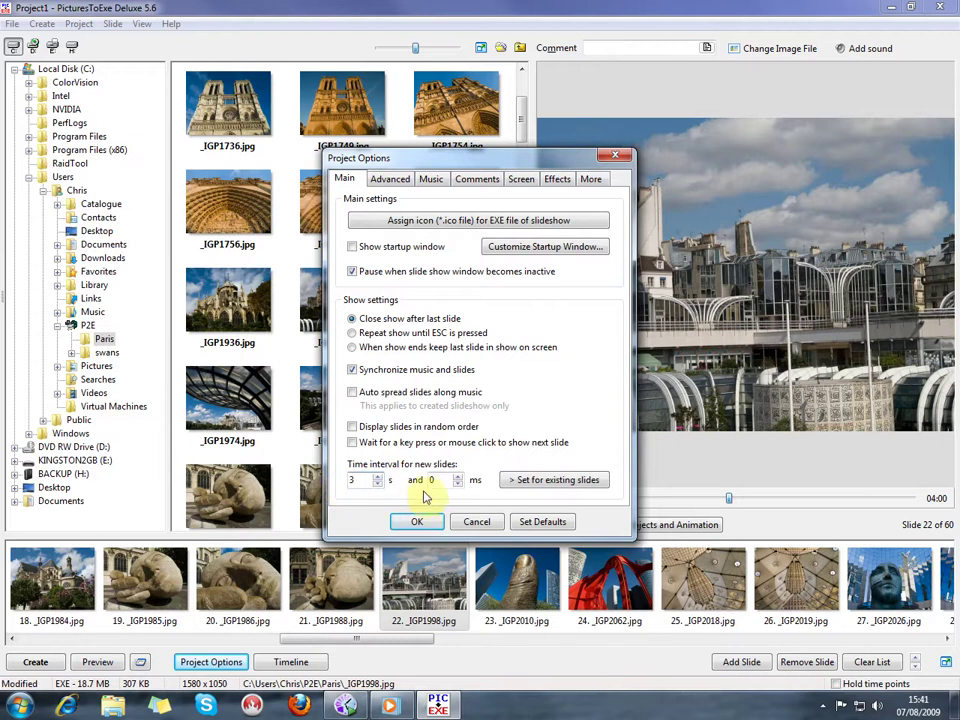
left_click_drag(437, 481, 415, 484)
type("500")
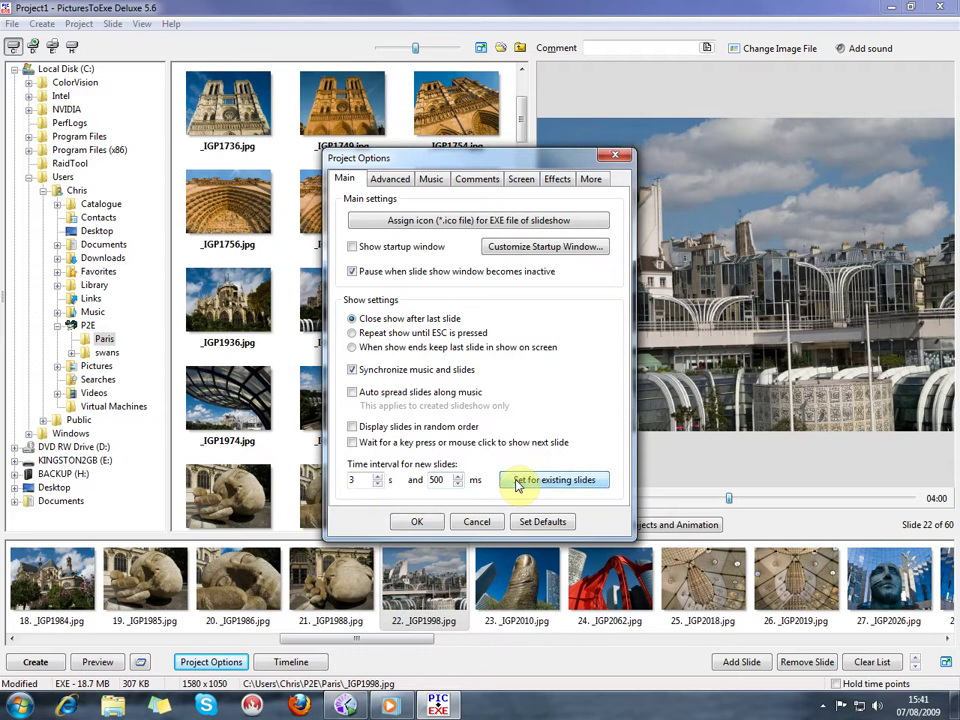
Step: Apply the 3.5 s interval to all existing slides and hide the mouse cursor during the show
left_click(518, 483)
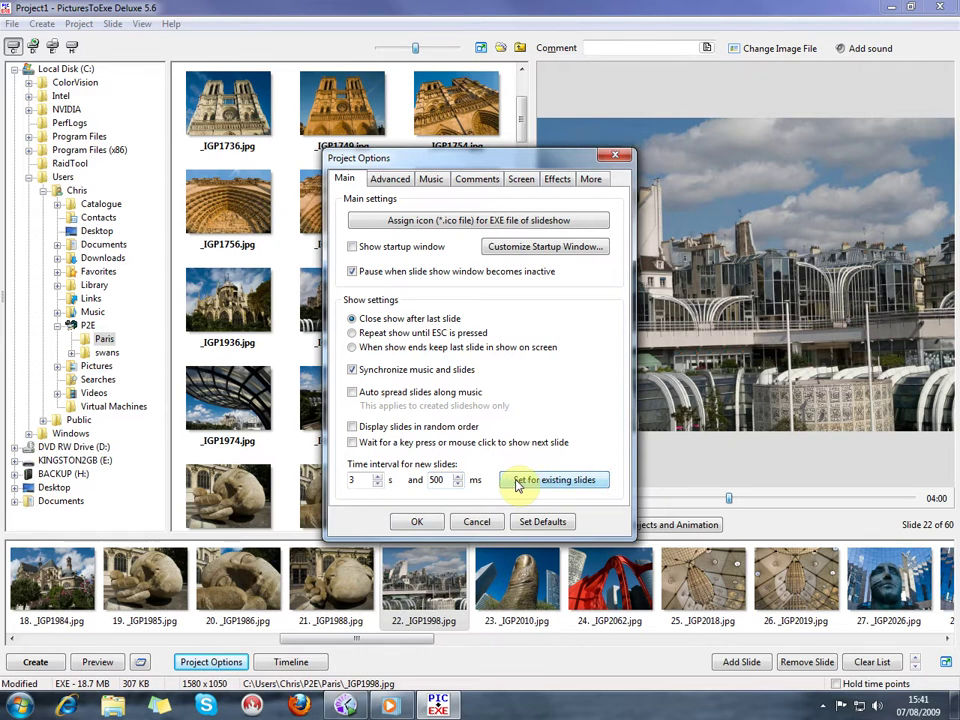
left_click(390, 182)
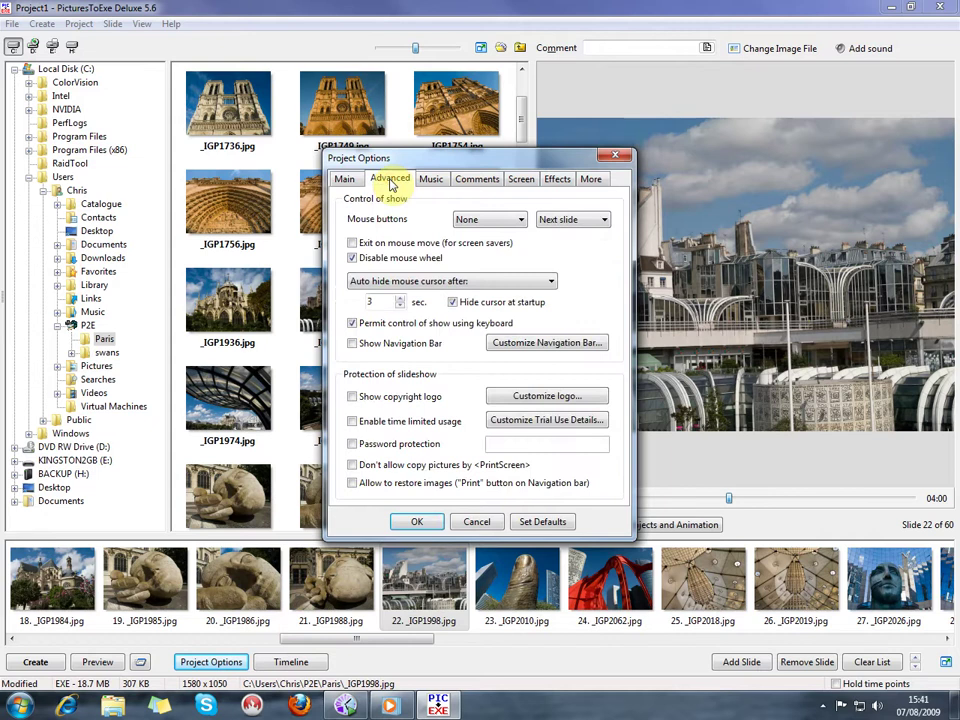
left_click(410, 281)
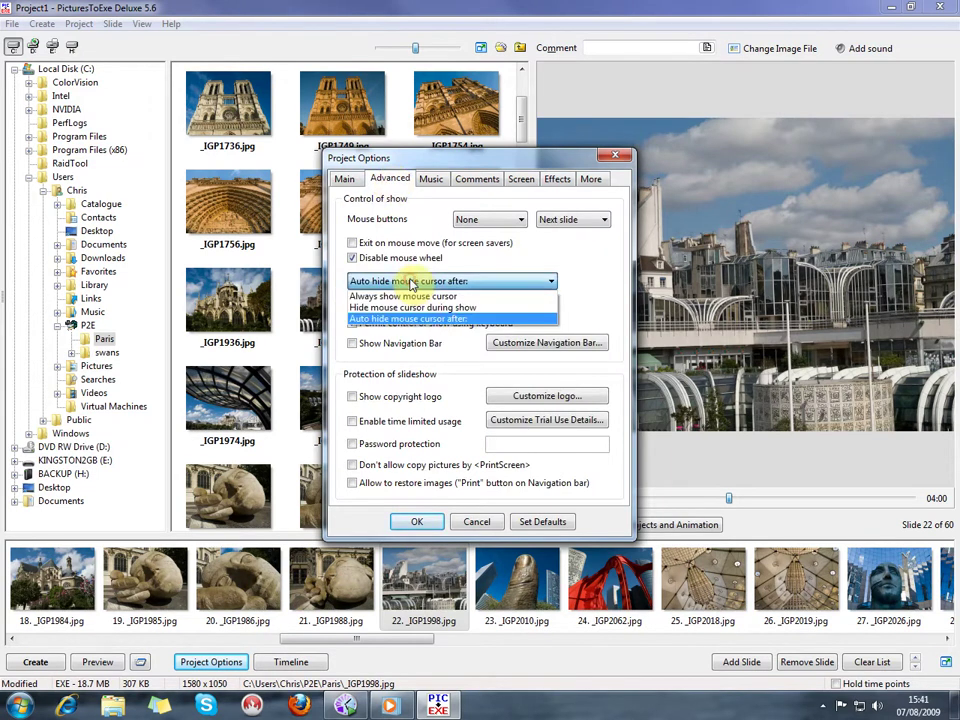
left_click(402, 308)
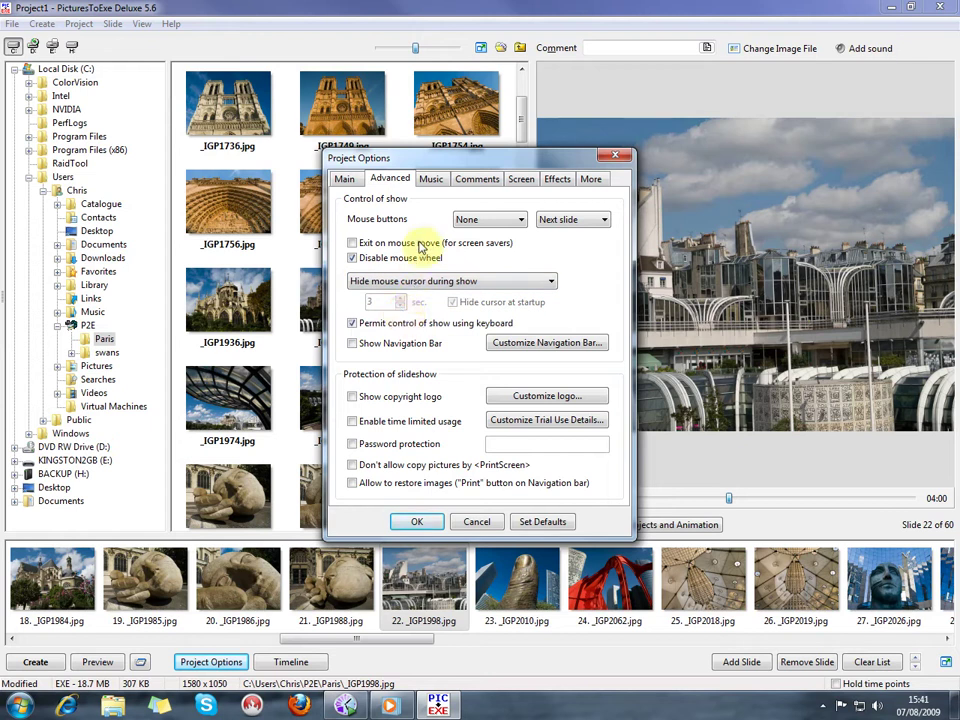
Step: Turn off all transition effects except Fade in/out
left_click(551, 181)
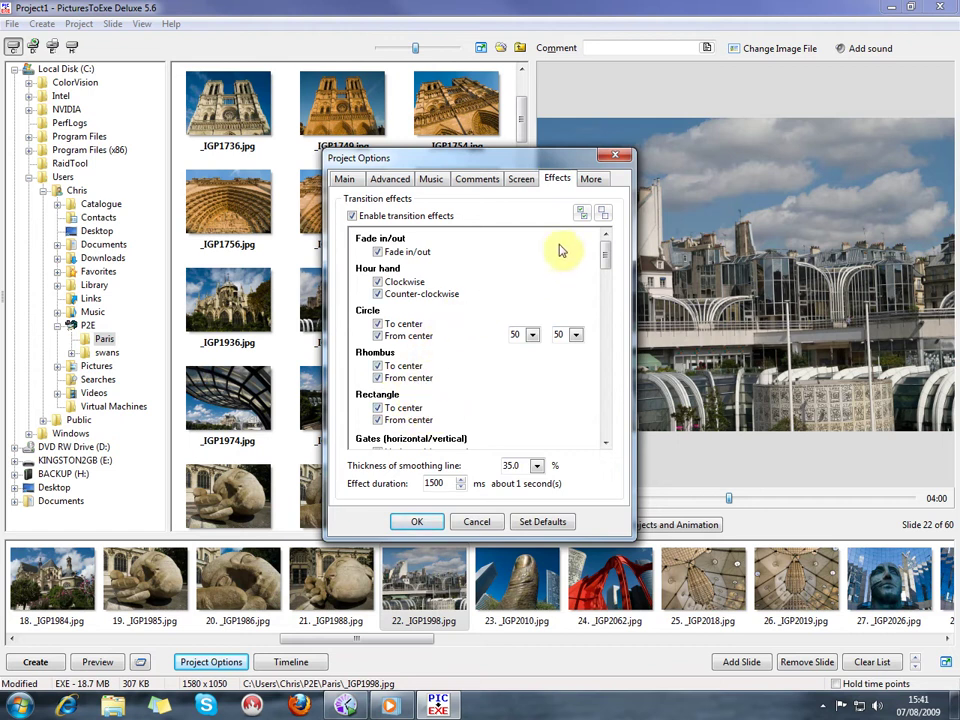
left_click(603, 214)
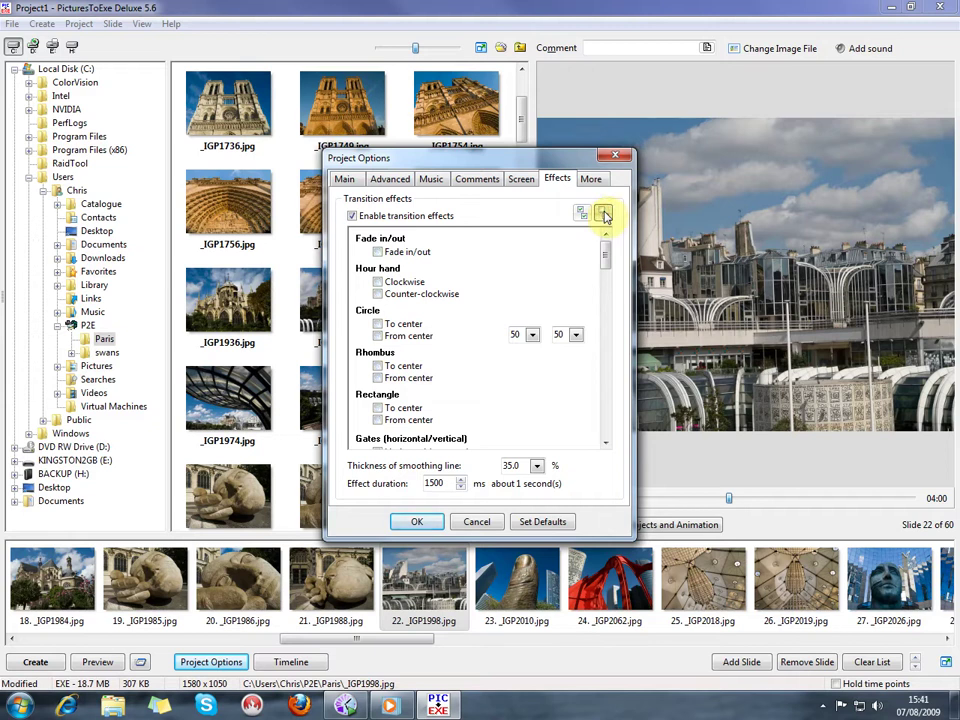
left_click(378, 253)
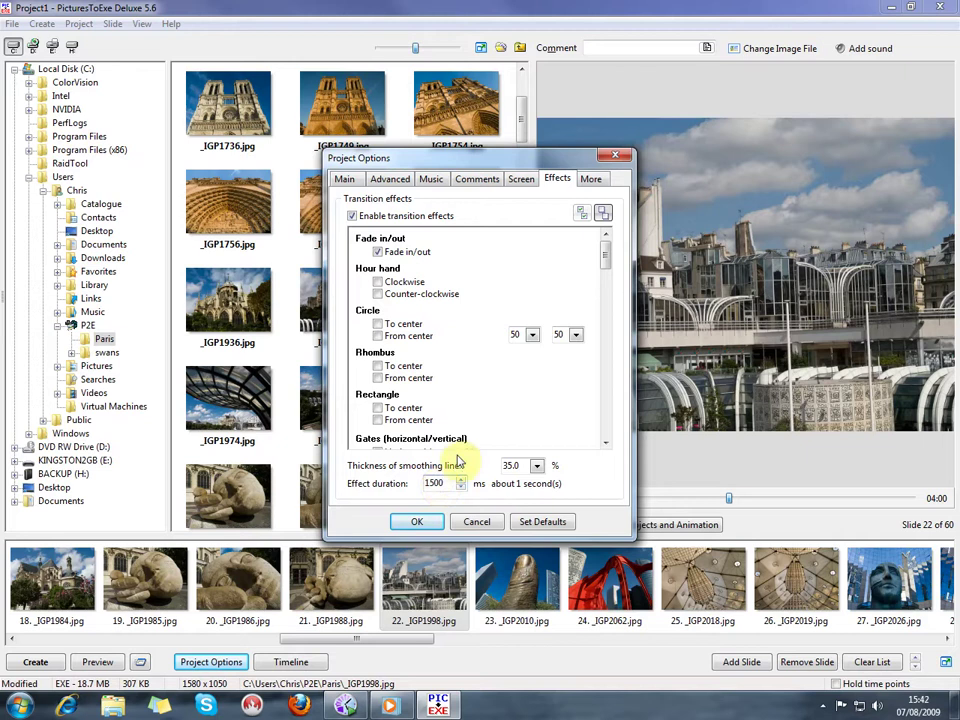
left_click(346, 179)
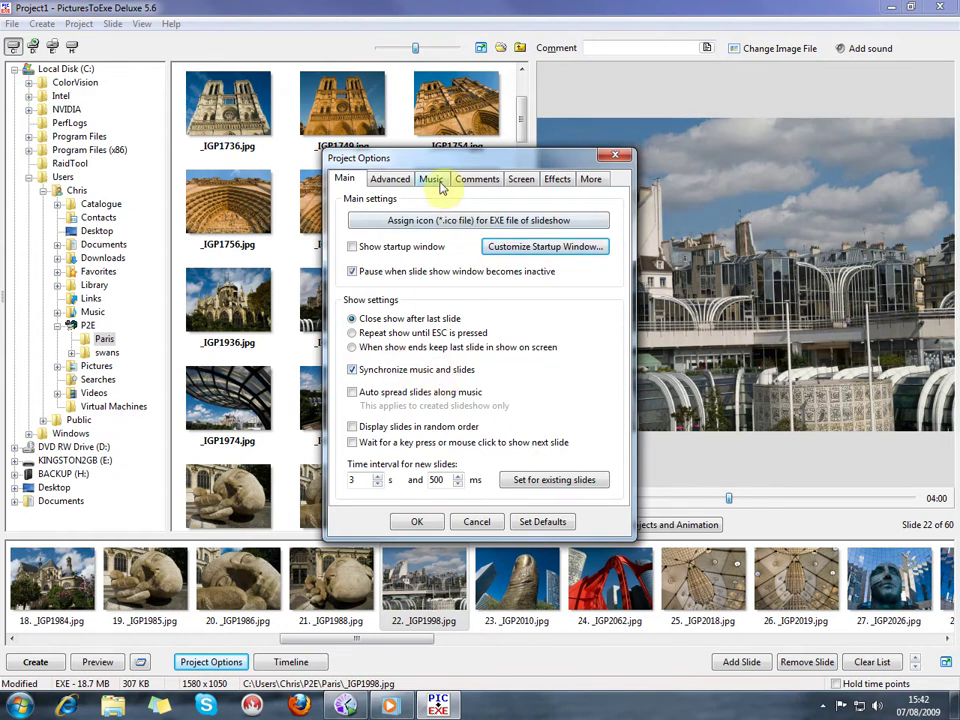
Step: Add JazzSuite2Waltz2.mp3 as the show's background music and confirm Project Options with OK
left_click(436, 182)
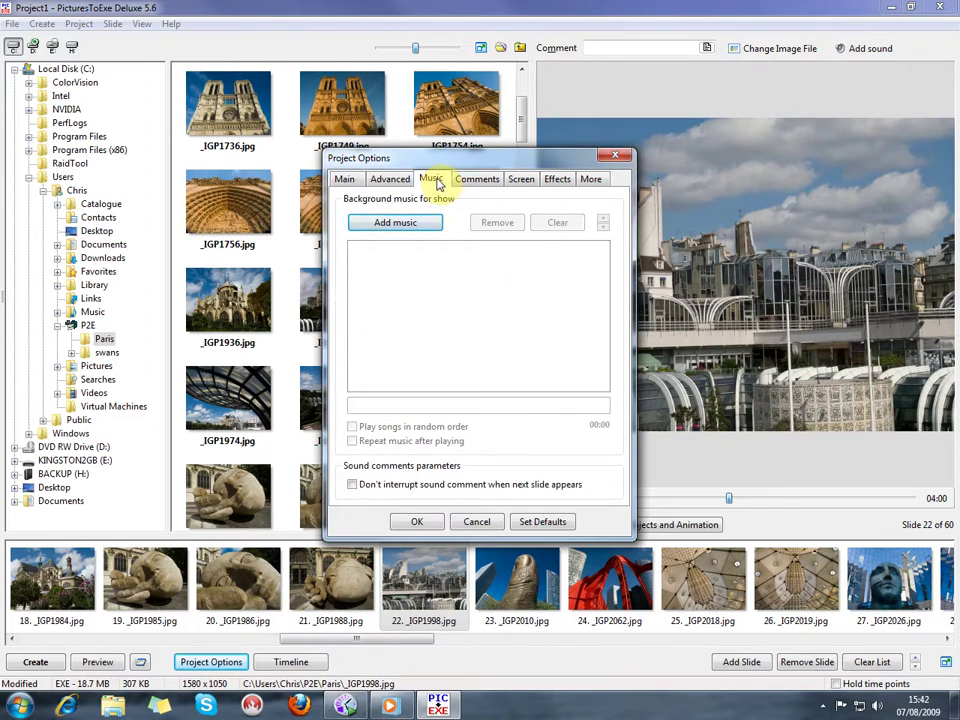
left_click(378, 222)
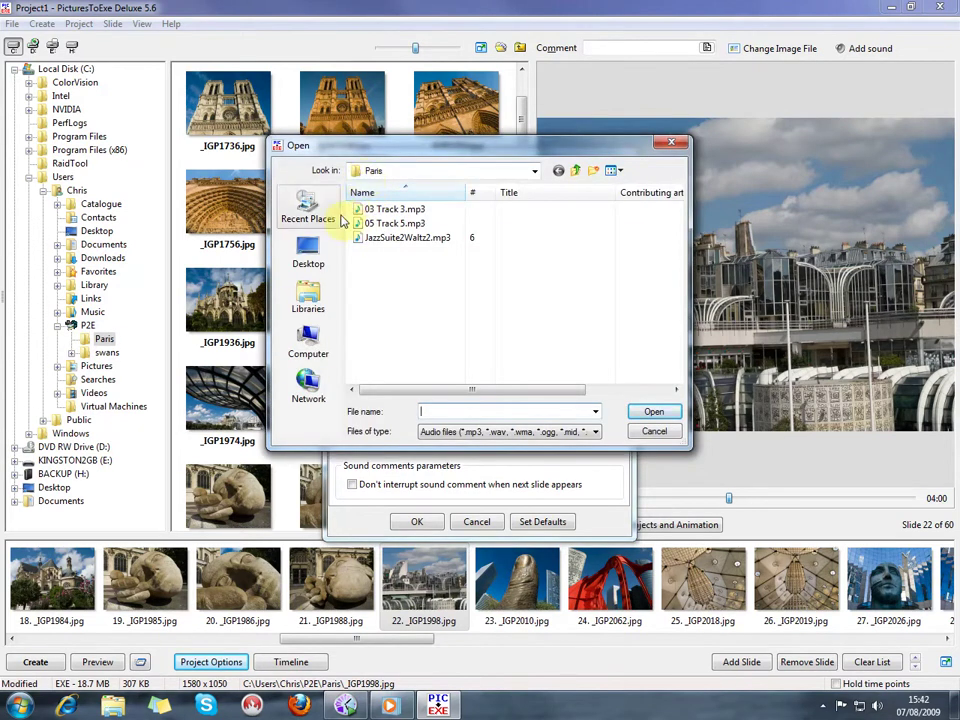
left_click(405, 240)
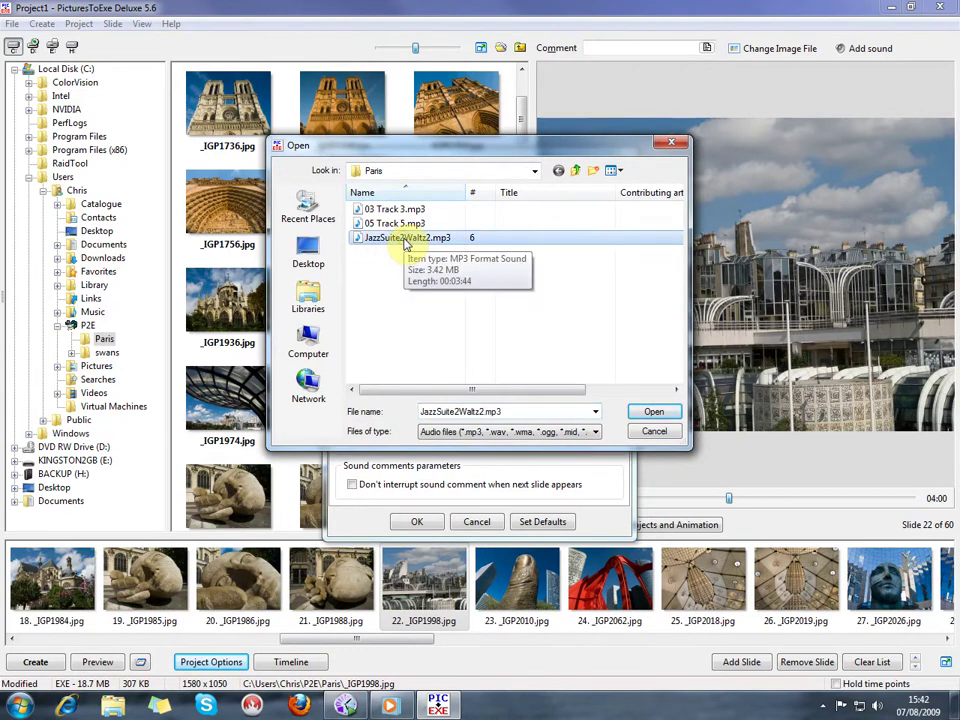
left_click(654, 411)
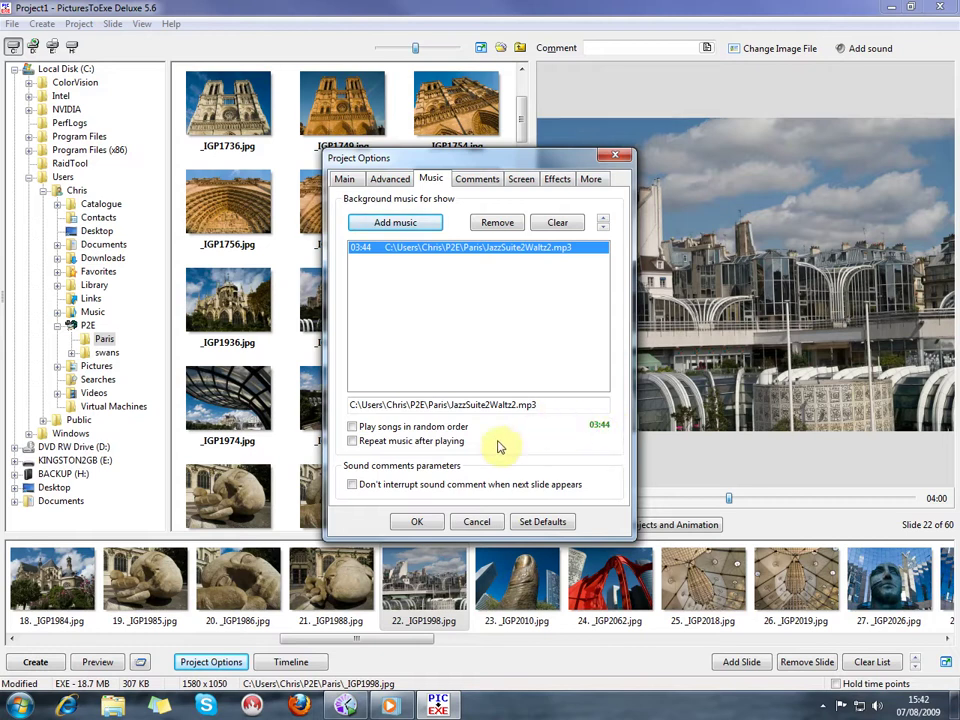
left_click(425, 521)
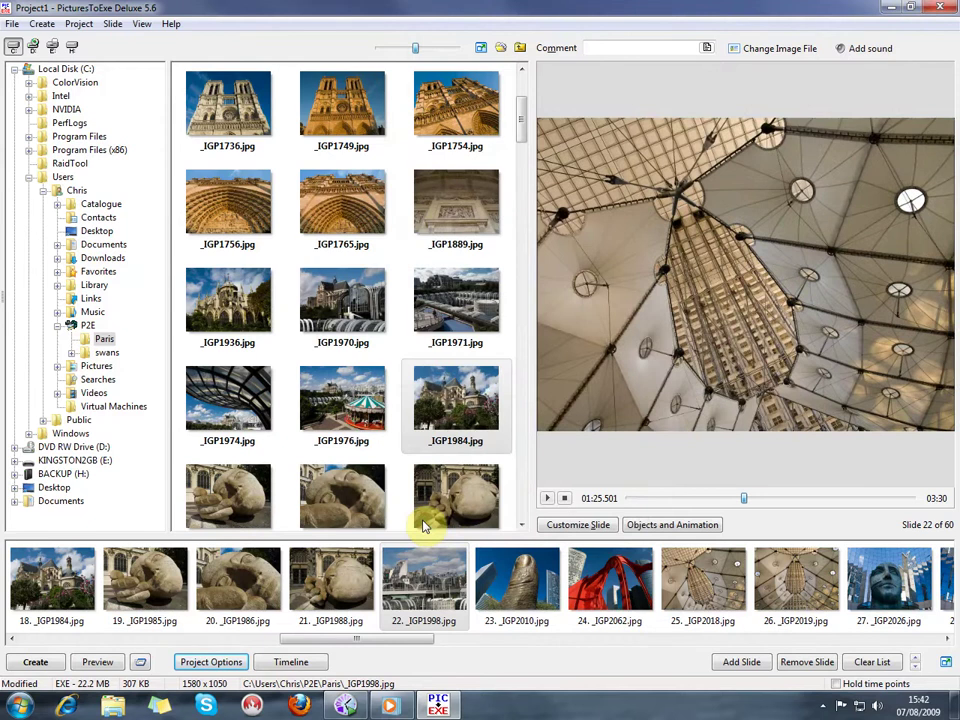